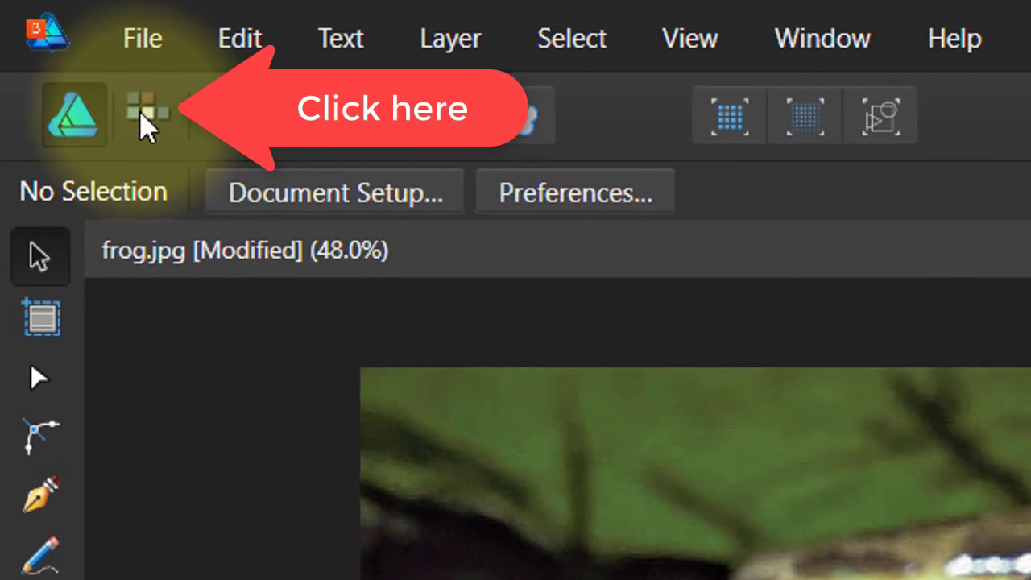
Switch the frog.jpg document to the Pixel Persona.
left_click(143, 117)
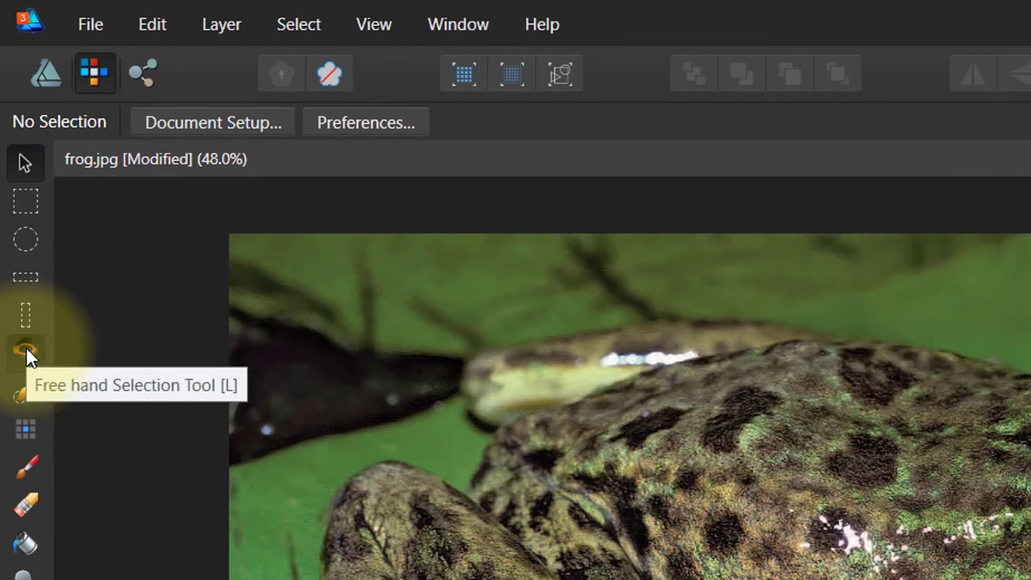
Set the Freehand Selection tool to Polygonal and place the first point at the back leg tip.
left_click(26, 351)
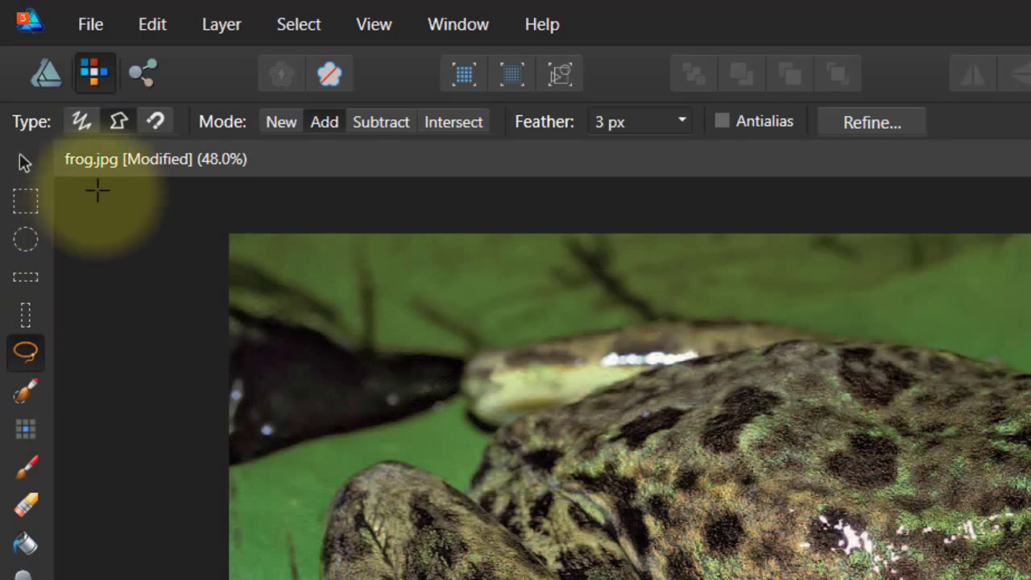
left_click(112, 119)
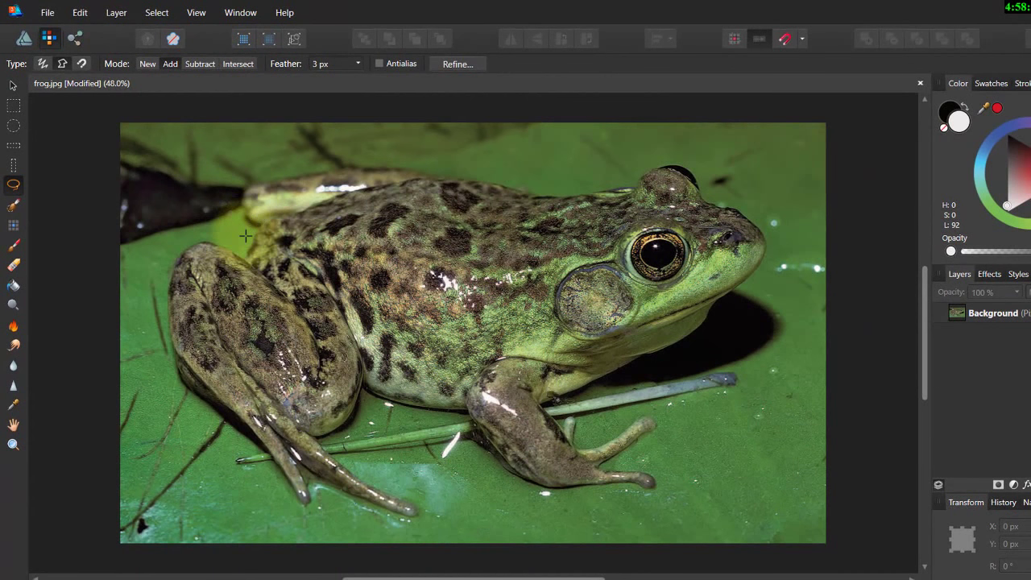
scroll(245, 235, "up", 3)
scroll(244, 236, "up", 2)
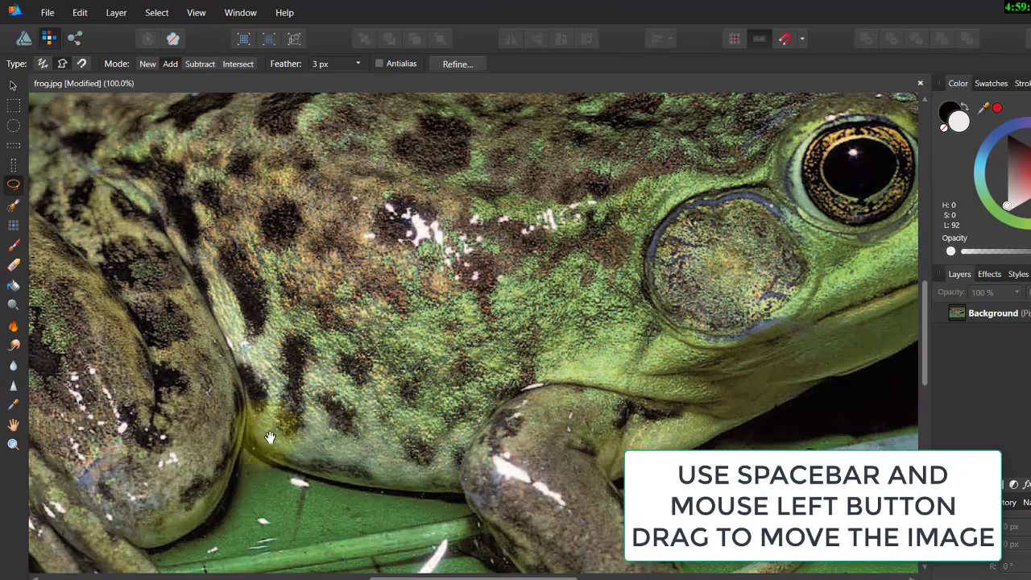
left_click_drag(269, 438, 415, 226)
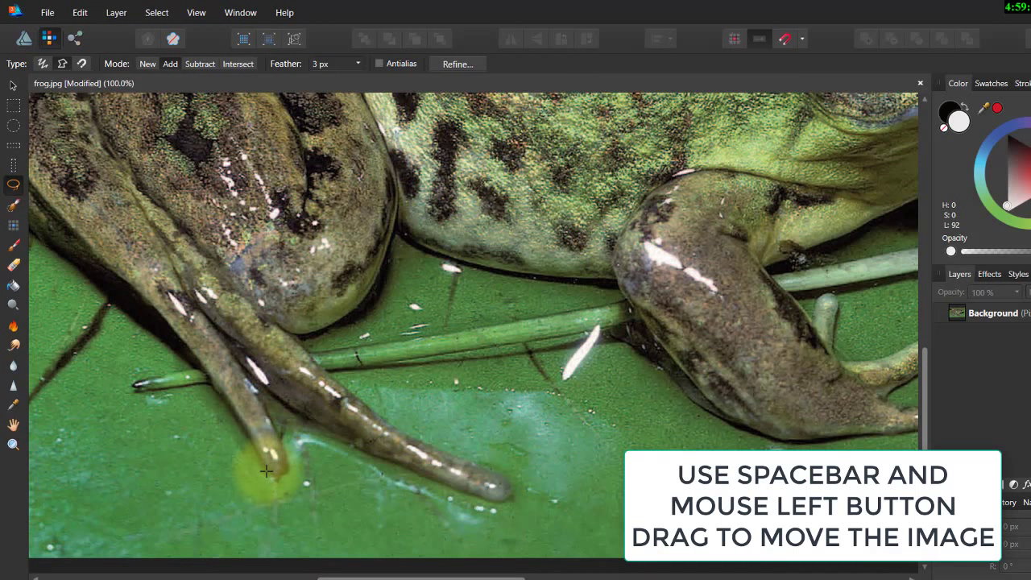
left_click(266, 471)
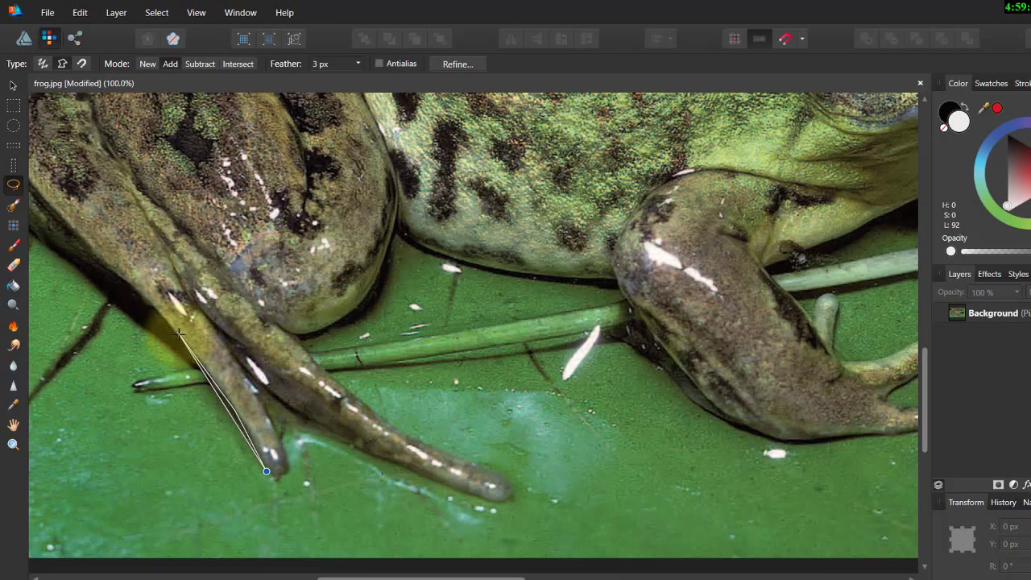
Trace the outline along the back leg and the top edge of the thigh.
left_click(136, 285)
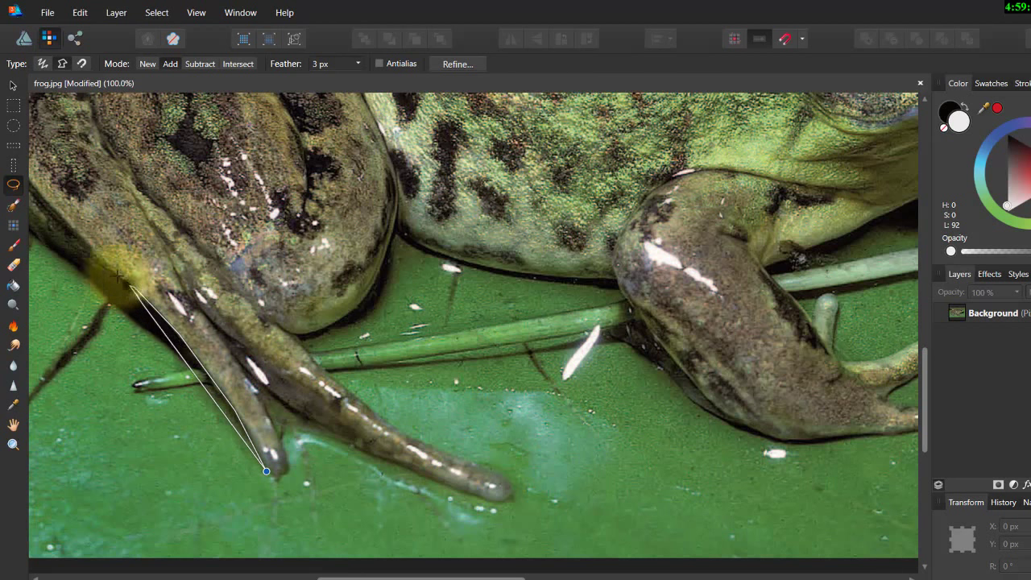
left_click(83, 266)
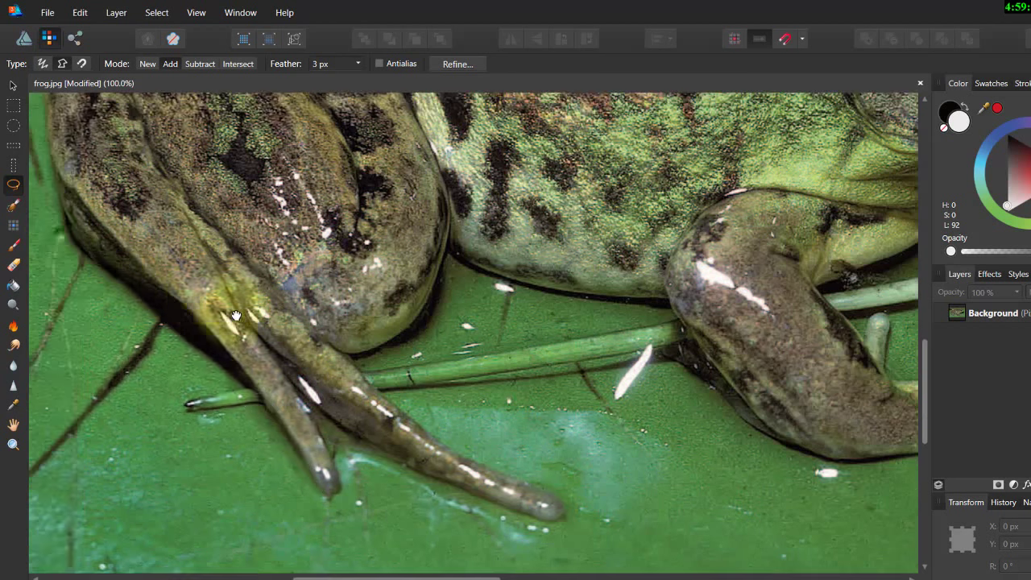
scroll(59, 234, "up", 3)
scroll(403, 316, "up", 2)
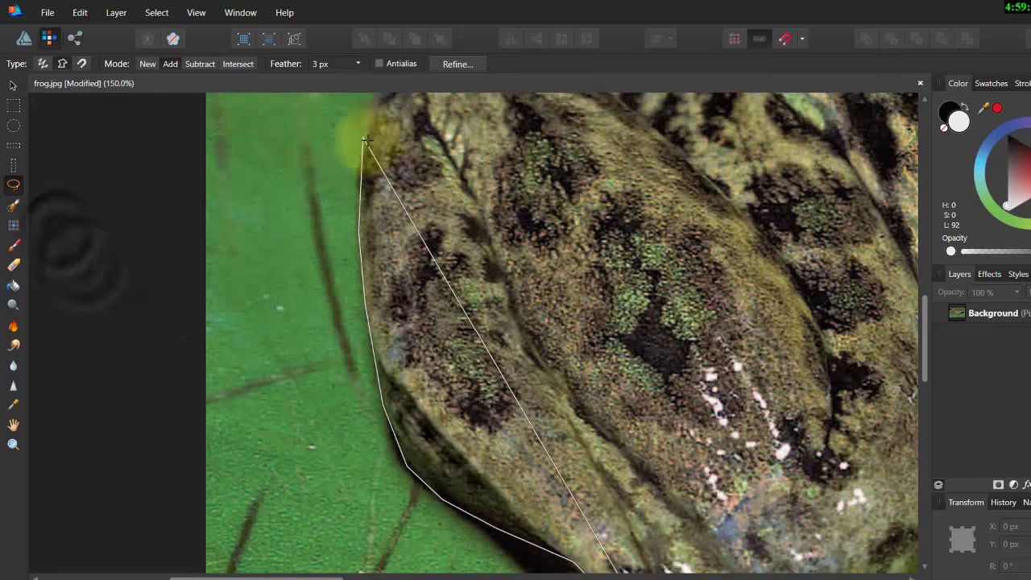
scroll(403, 314, "up", 5)
left_click(415, 330)
left_click(495, 314)
left_click(596, 366)
left_click(649, 258)
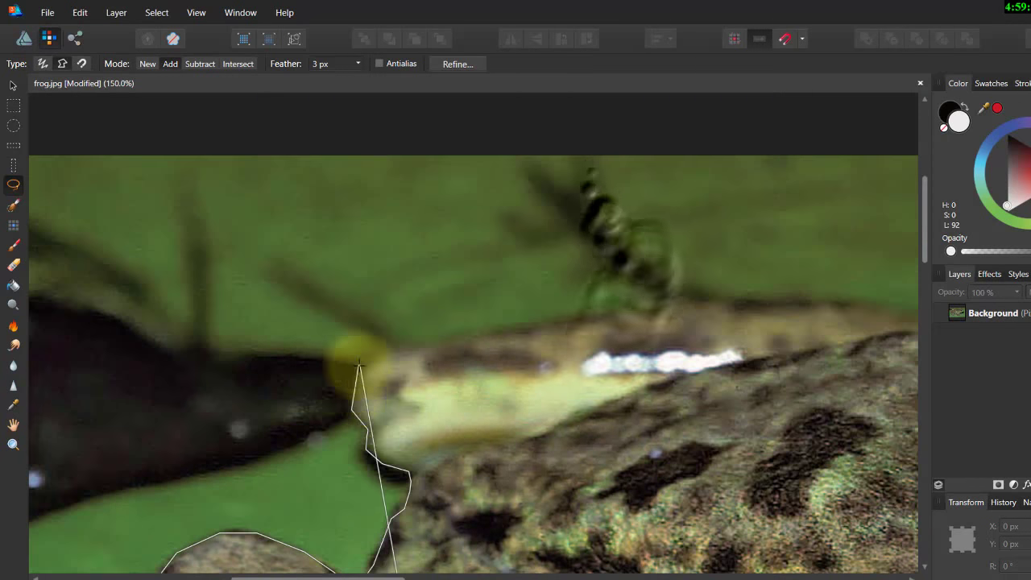
scroll(604, 216, "up", 5)
scroll(478, 424, "up", 5)
scroll(478, 424, "right", 5)
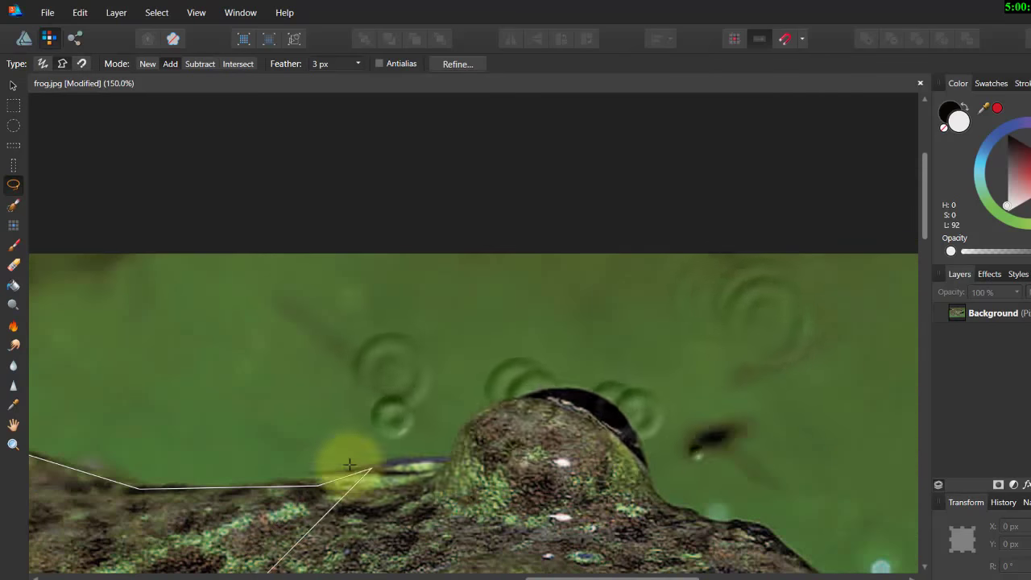
Continue the outline over the frog's back and around its head.
left_click(449, 449)
left_click(563, 402)
scroll(311, 455, "up", 2)
left_click(312, 455)
scroll(311, 455, "down", 5)
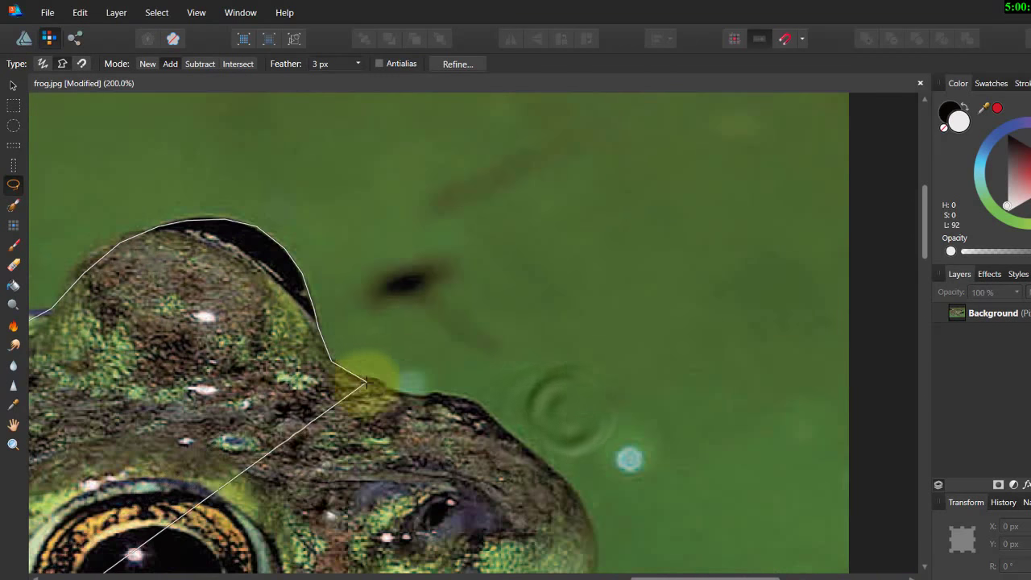
left_click(379, 354)
left_click(459, 382)
scroll(459, 382, "right", 5)
scroll(459, 382, "down", 4)
left_click(435, 314)
Trace the outline along the lower jaw, down the front arm and around its tip.
left_click(444, 414)
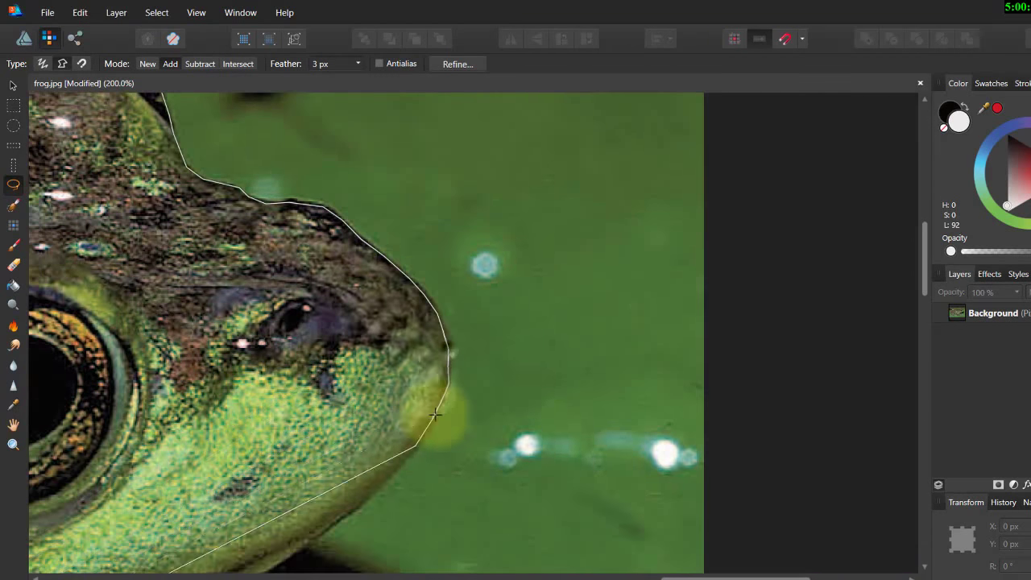
scroll(444, 414, "down", 3)
scroll(444, 413, "left", 5)
left_click(620, 346)
left_click(524, 455)
scroll(570, 334, "down", 2)
scroll(523, 403, "down", 2)
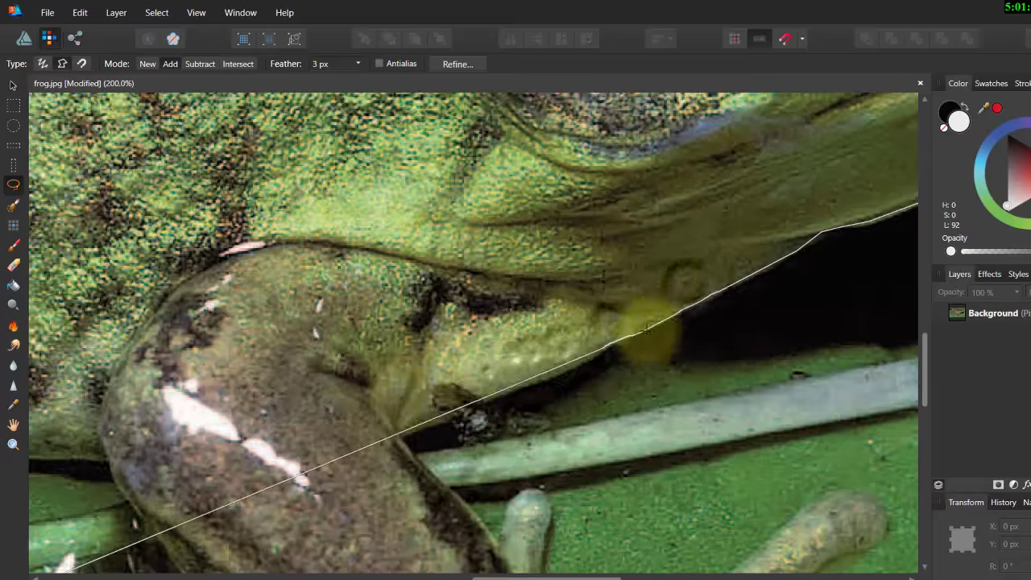
scroll(476, 410, "down", 3)
scroll(483, 402, "down", 1)
left_click(501, 236)
left_click(589, 346)
scroll(589, 346, "up", 2)
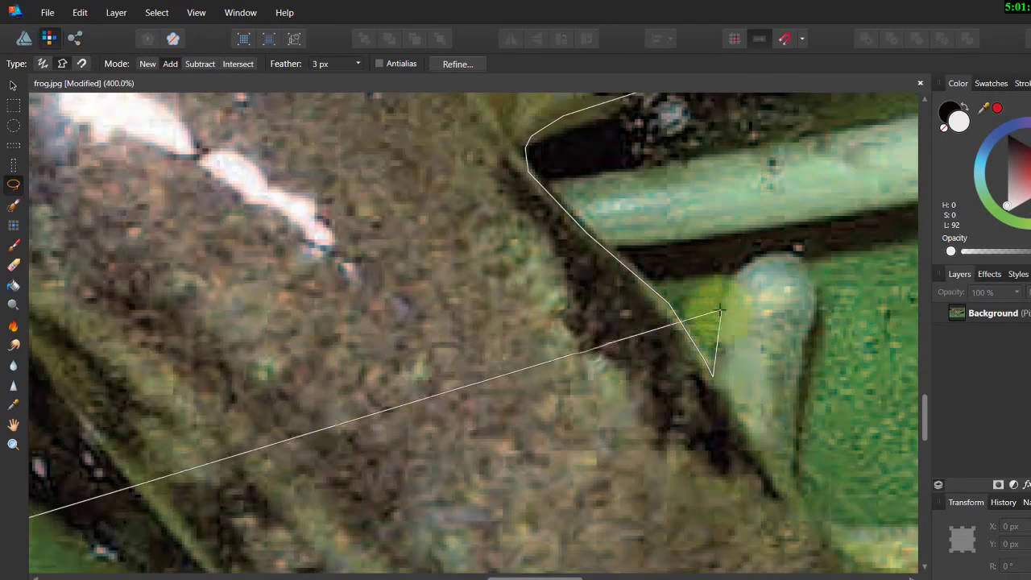
left_click(761, 205)
scroll(794, 249, "down", 3)
left_click(695, 265)
Carry the outline along the arm and around the front toe tip.
left_click(734, 318)
scroll(733, 318, "right", 5)
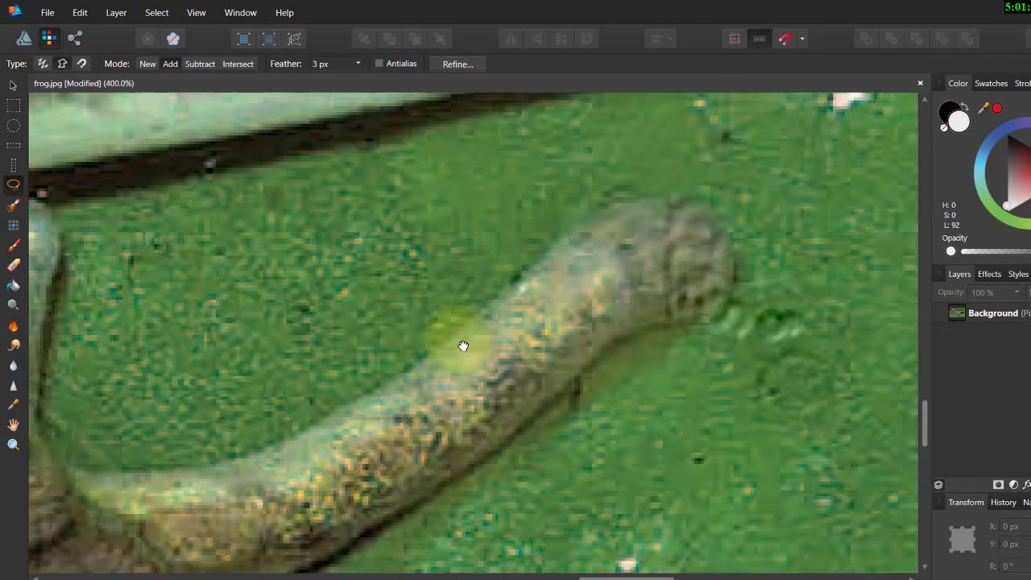
left_click(462, 345)
left_click(652, 207)
left_click(725, 294)
scroll(724, 294, "down", 2)
scroll(705, 199, "down", 3)
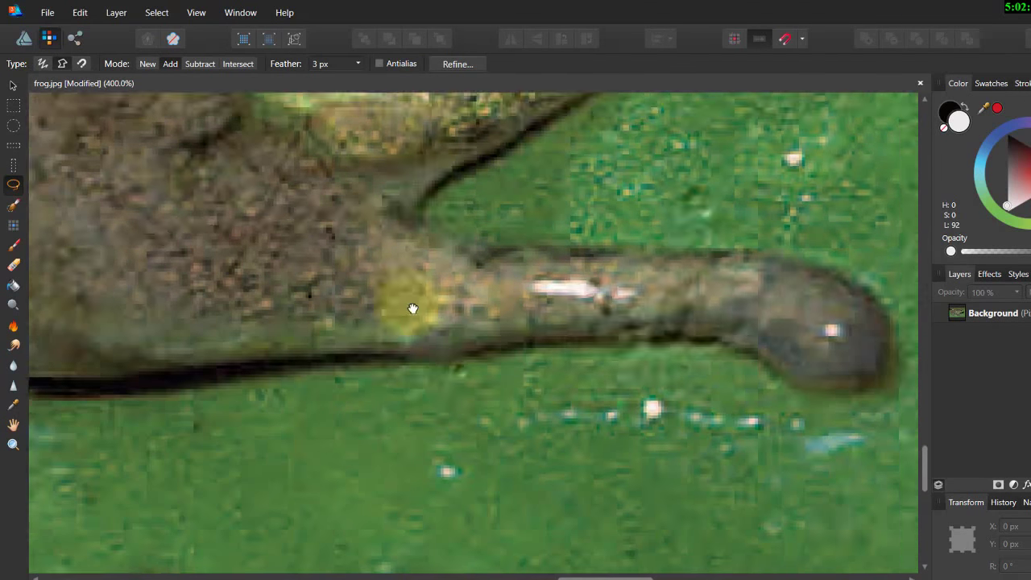
left_click(609, 223)
scroll(610, 241, "right", 2)
left_click(610, 261)
left_click(523, 322)
left_click(438, 275)
scroll(438, 274, "left", 3)
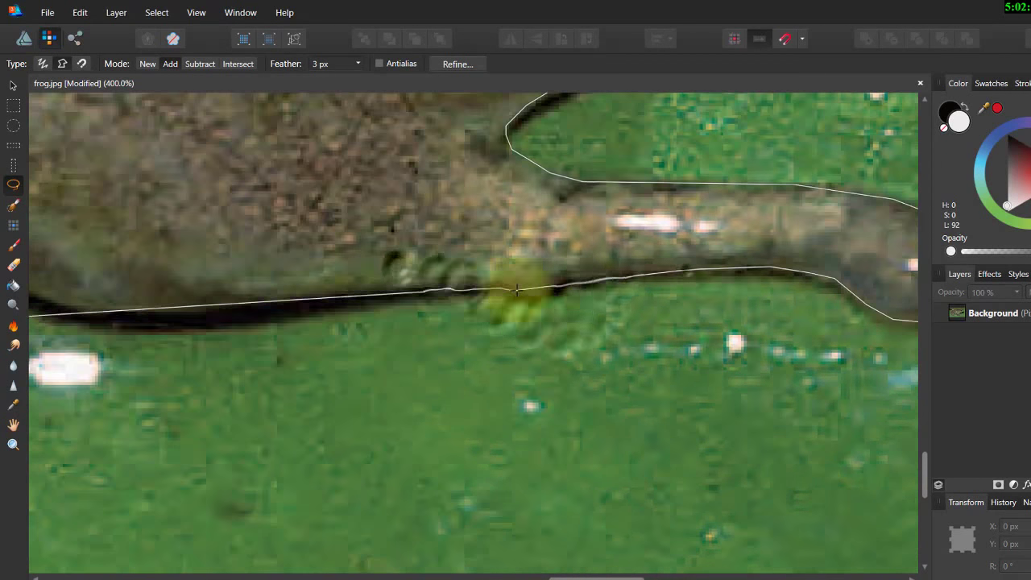
Continue the outline along the arm underside and around the hind leg.
left_click(529, 282)
scroll(529, 283, "down", 3)
left_click(363, 261)
scroll(363, 261, "down", 3)
left_click(716, 322)
scroll(716, 322, "down", 3)
left_click(593, 295)
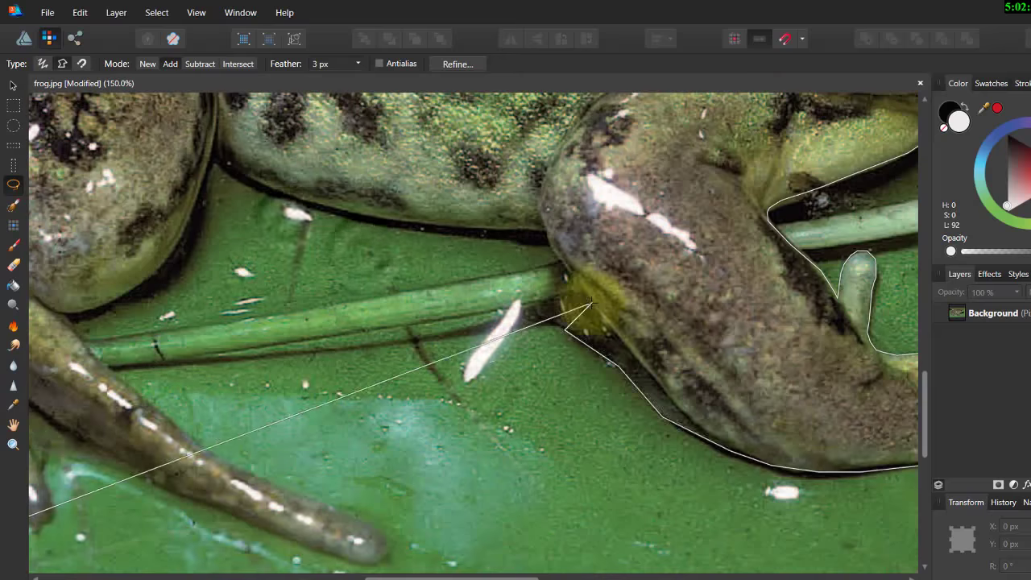
left_click(534, 230)
scroll(564, 322, "down", 3)
left_click(604, 370)
Wrap the outline around the long hind toe and add a point between the two toes.
scroll(604, 369, "down", 3)
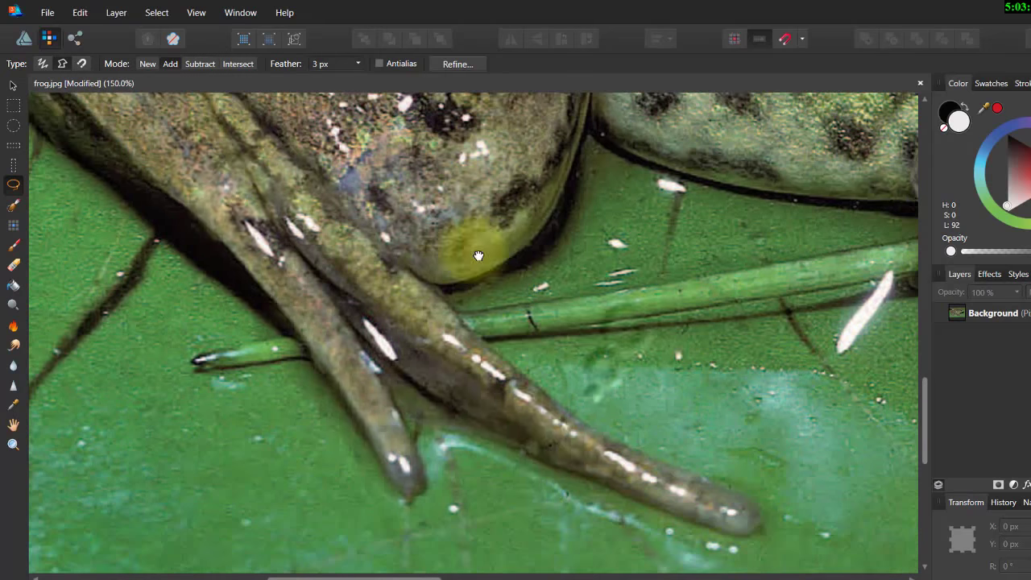
left_click(483, 345)
scroll(483, 345, "down", 3)
left_click(455, 302)
left_click(439, 303)
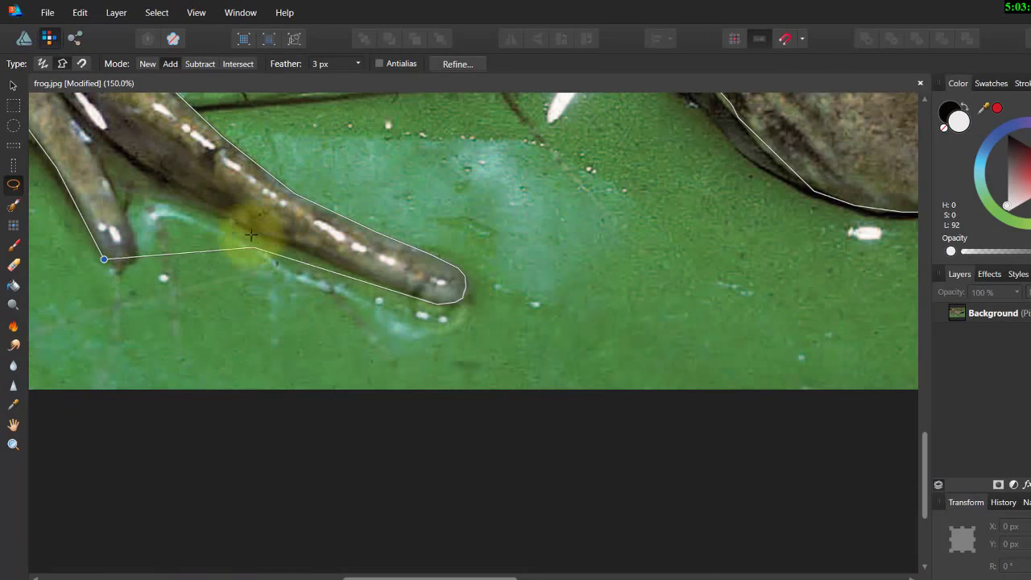
left_click(270, 239)
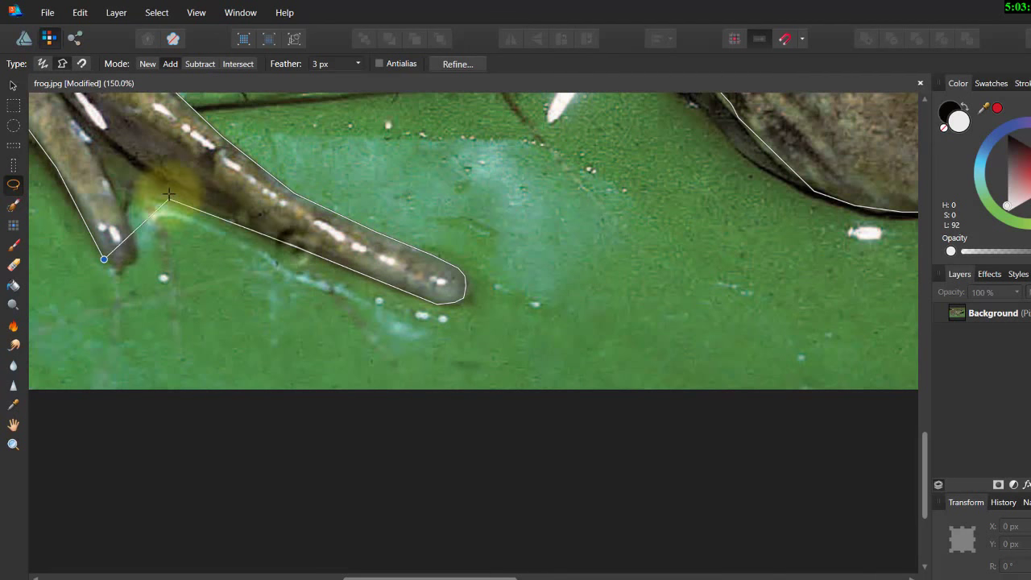
scroll(176, 185, "up", 3)
scroll(176, 185, "left", 5)
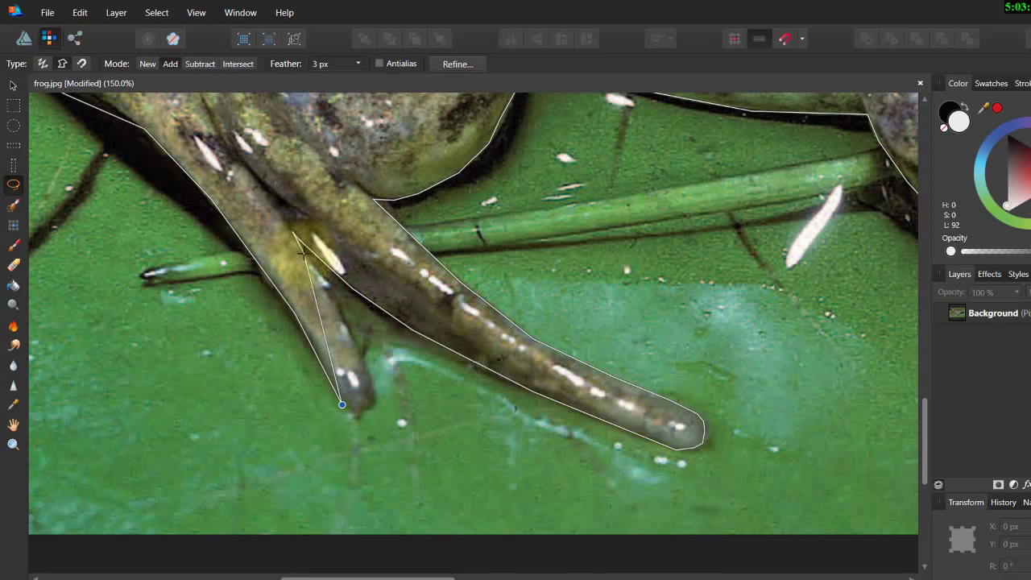
left_click(348, 330)
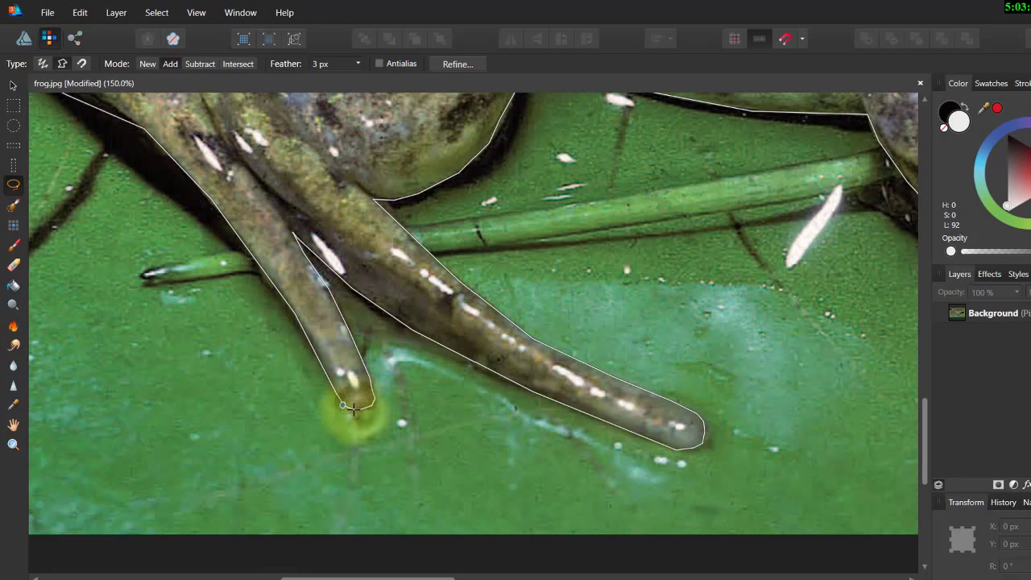
Close the outline into a complete frog selection.
left_click(349, 407)
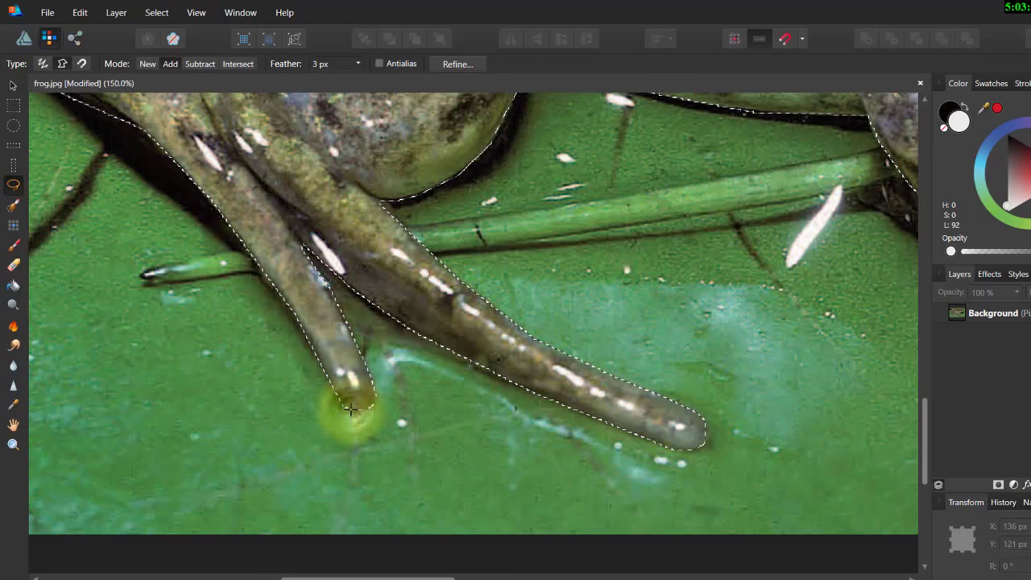
scroll(350, 405, "down", 2)
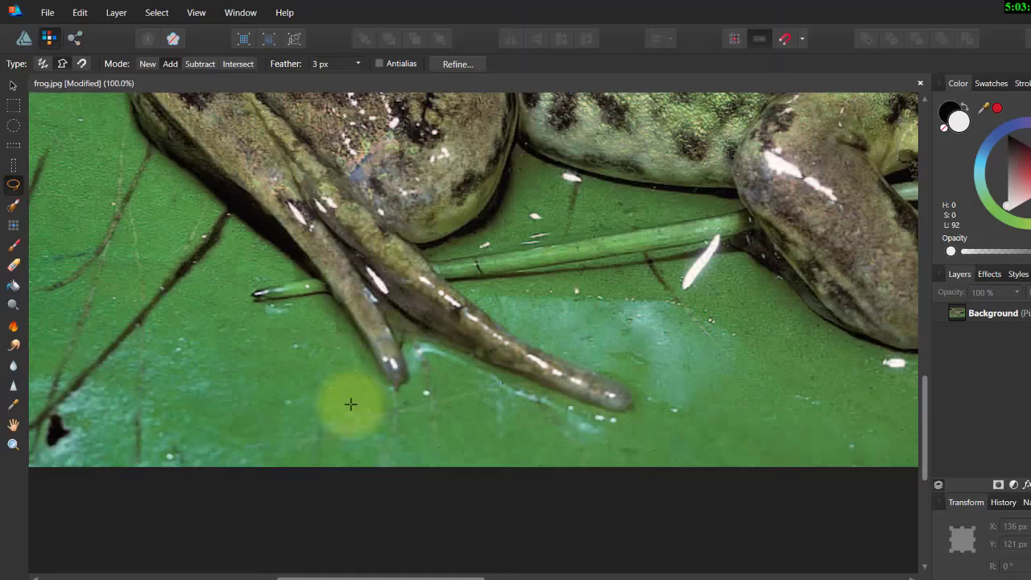
scroll(350, 404, "down", 2)
scroll(350, 404, "down", 2)
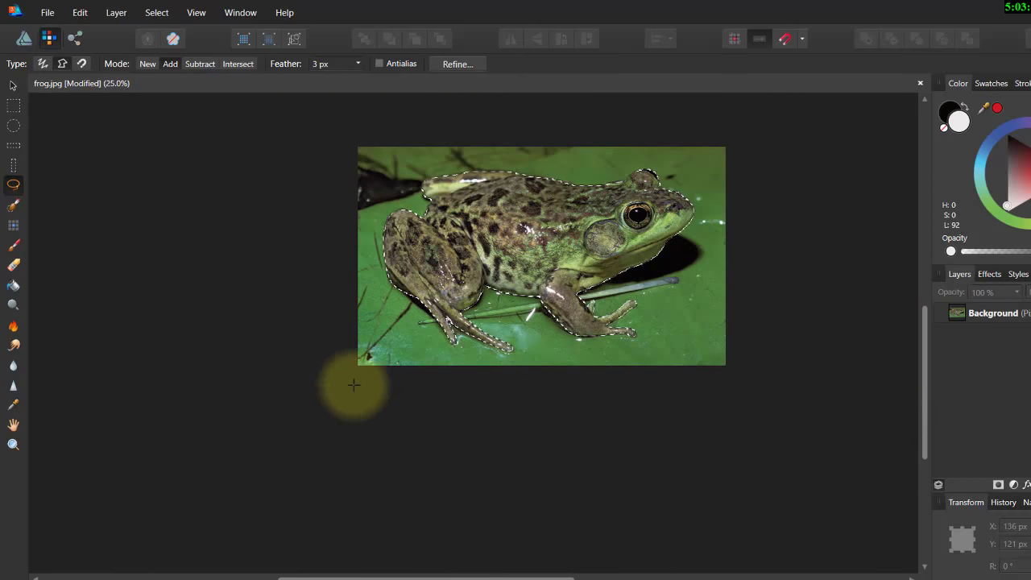
scroll(550, 185, "up", 2)
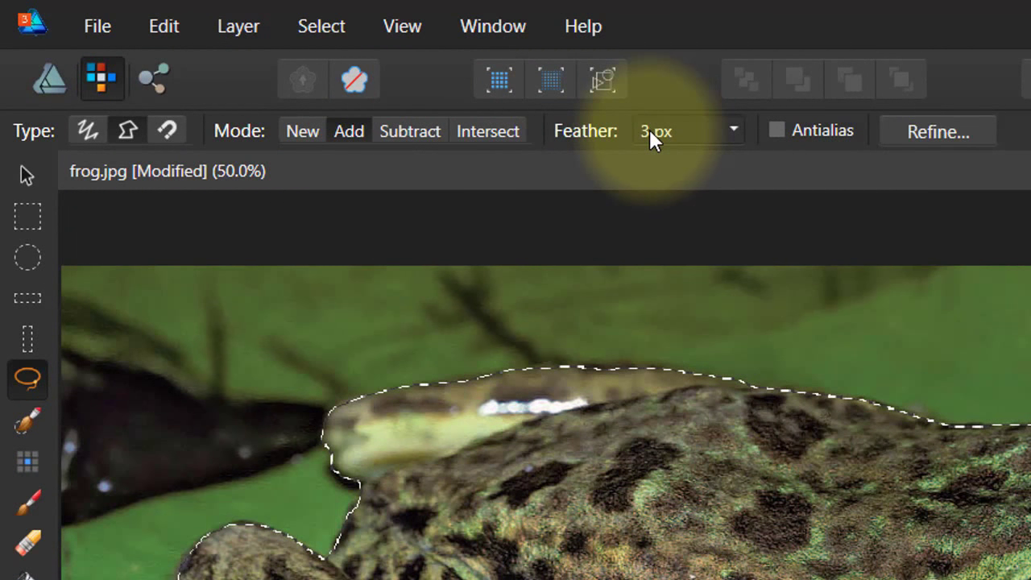
Reduce the selection feather from 3 px to 2 px and switch to the Move Tool.
left_click(649, 128)
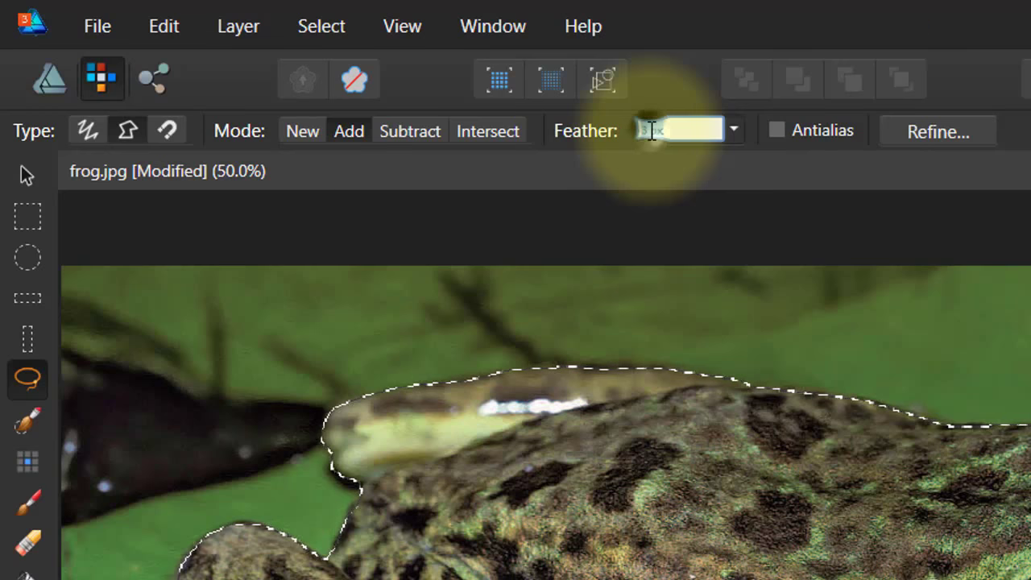
left_click(638, 129)
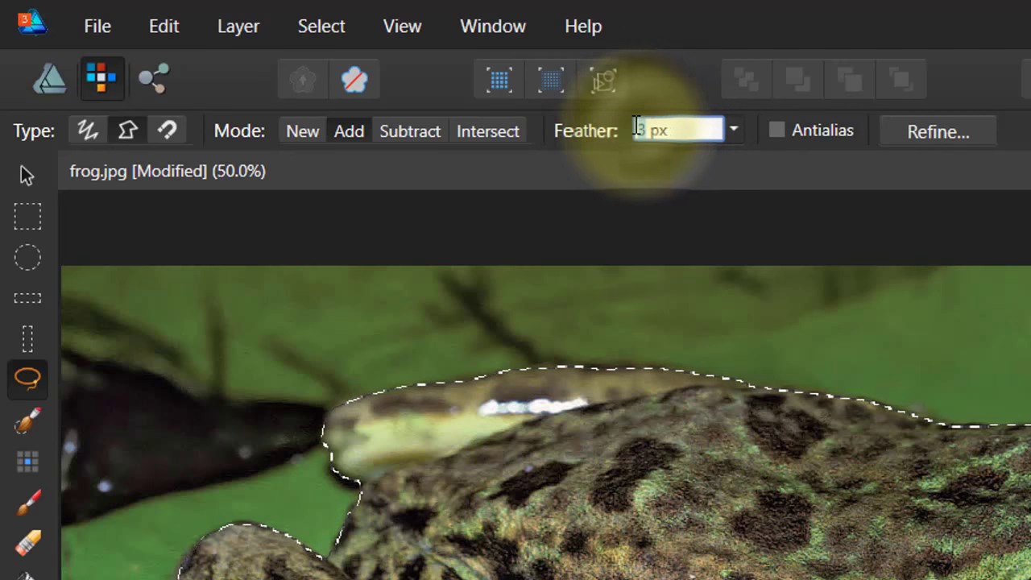
key("Delete")
type("2")
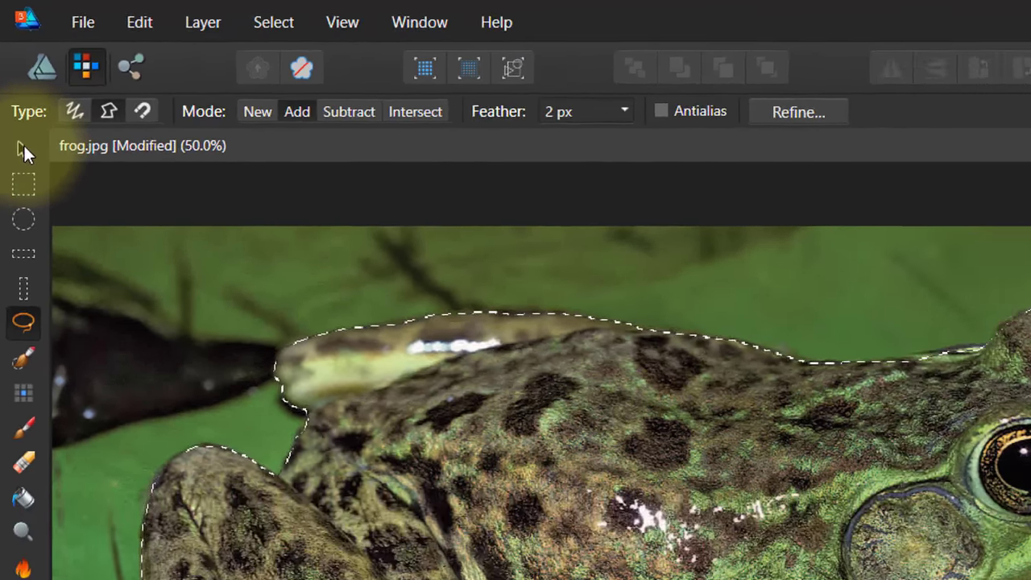
left_click(27, 175)
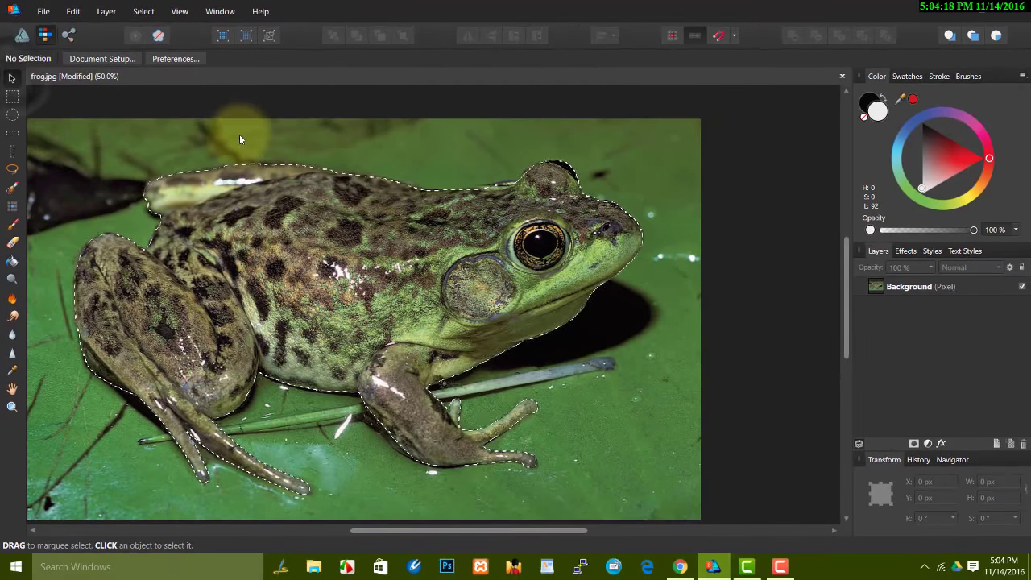
Invert the pixel selection and delete the green leaf surroundings from the Background layer.
left_click_drag(472, 276, 586, 279)
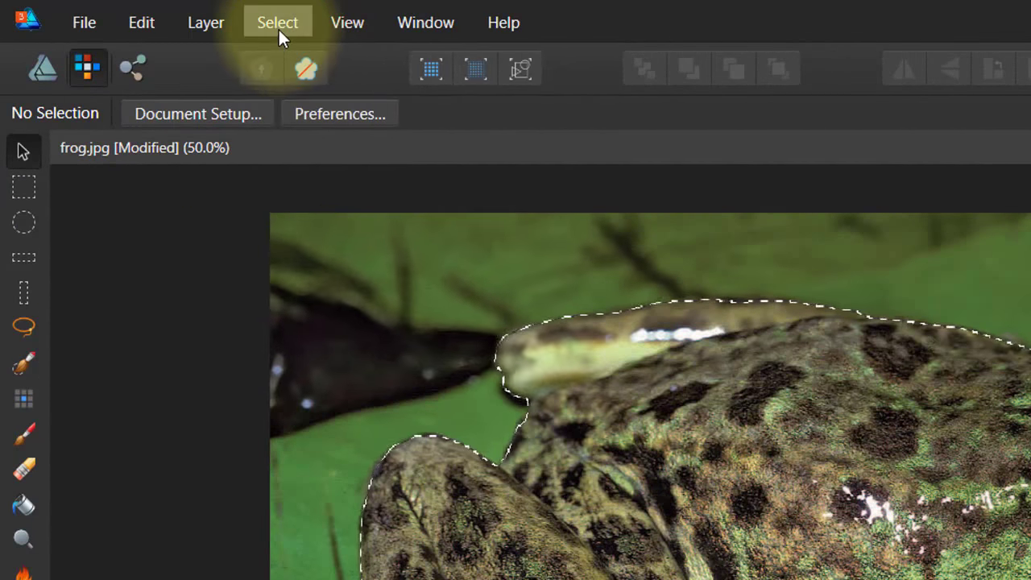
left_click(278, 25)
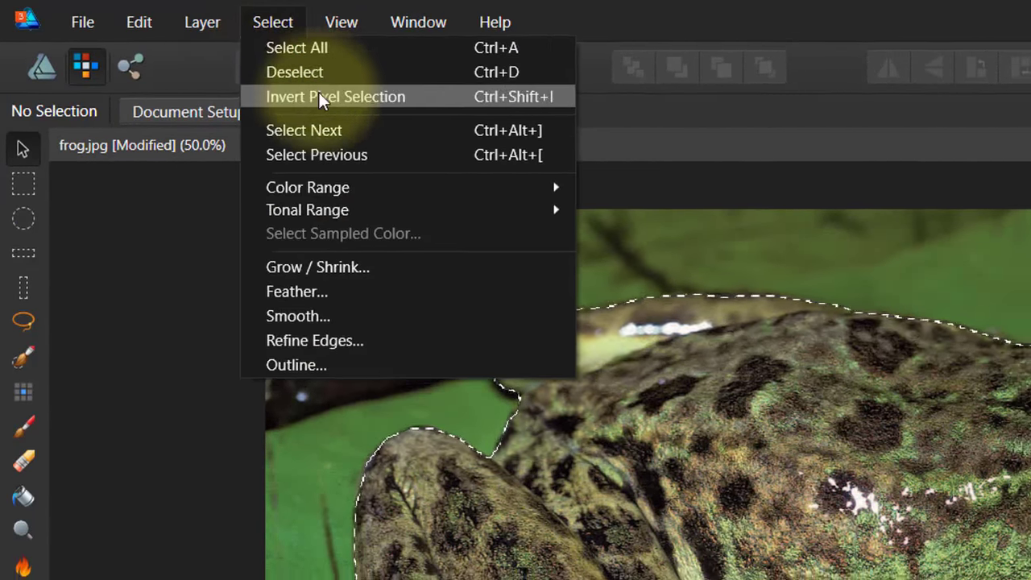
left_click(319, 96)
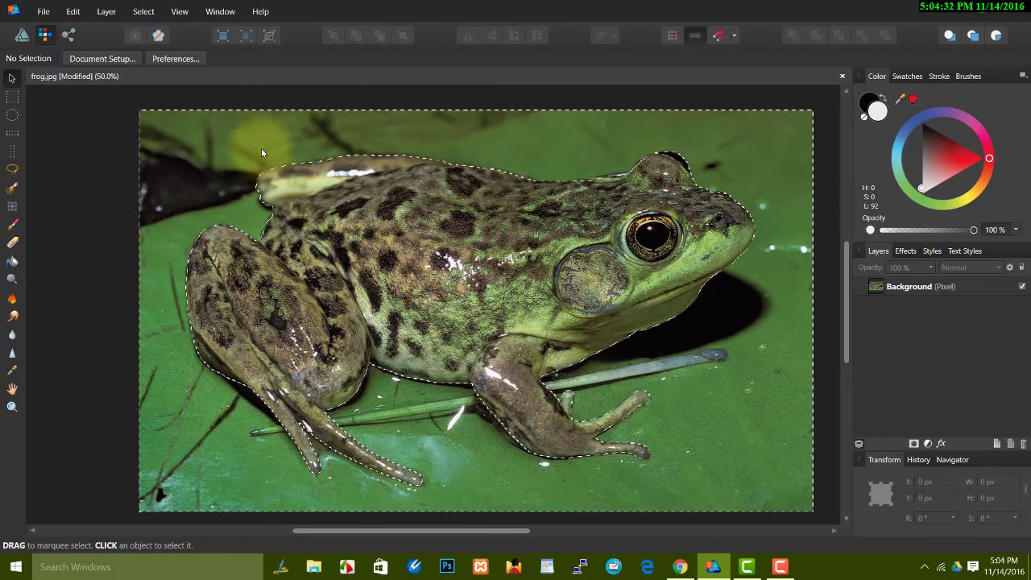
left_click(906, 287)
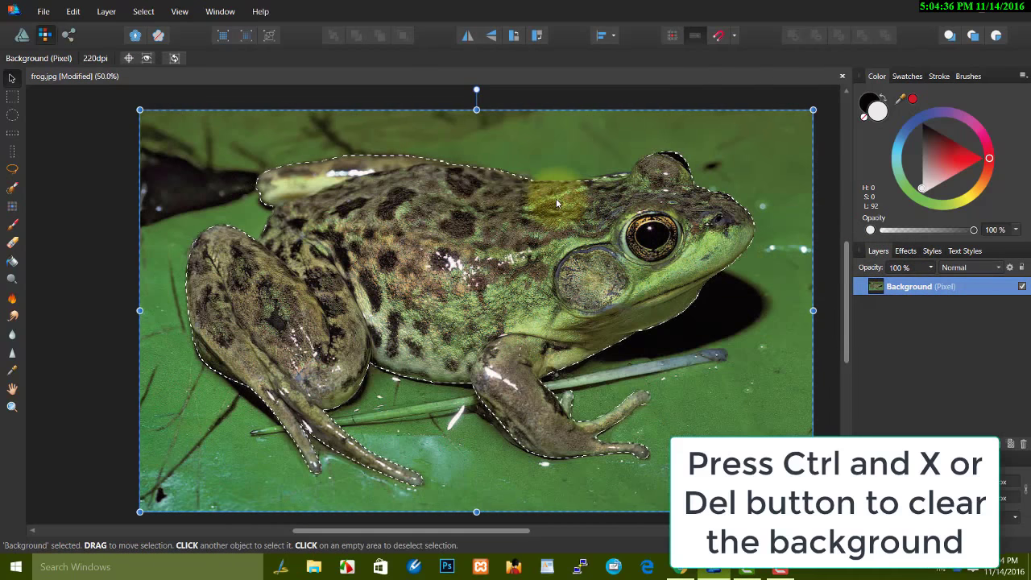
key("Delete")
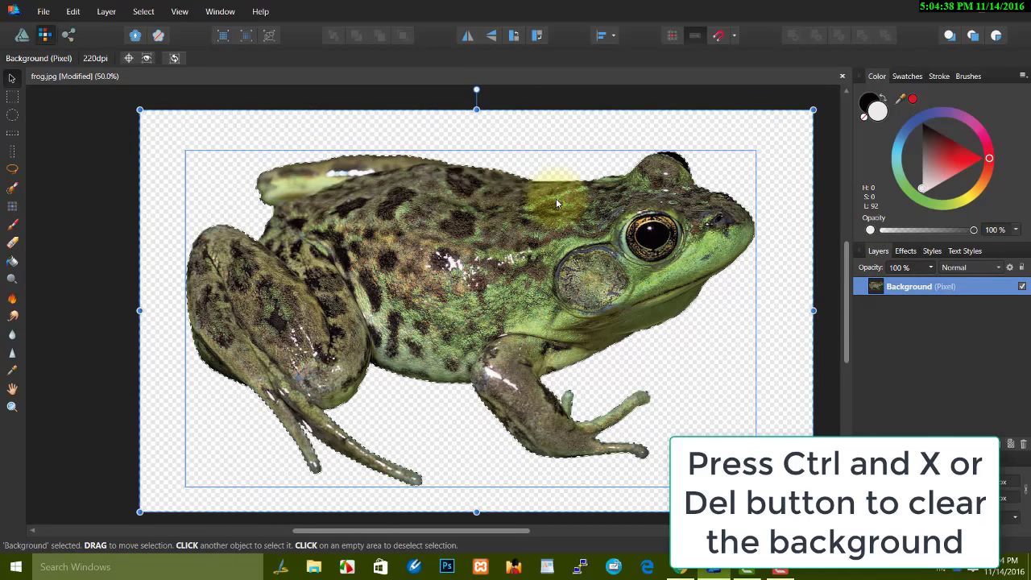
Return to the Freehand Selection tool and try adding a layer from the Layers panel bottom.
key("l")
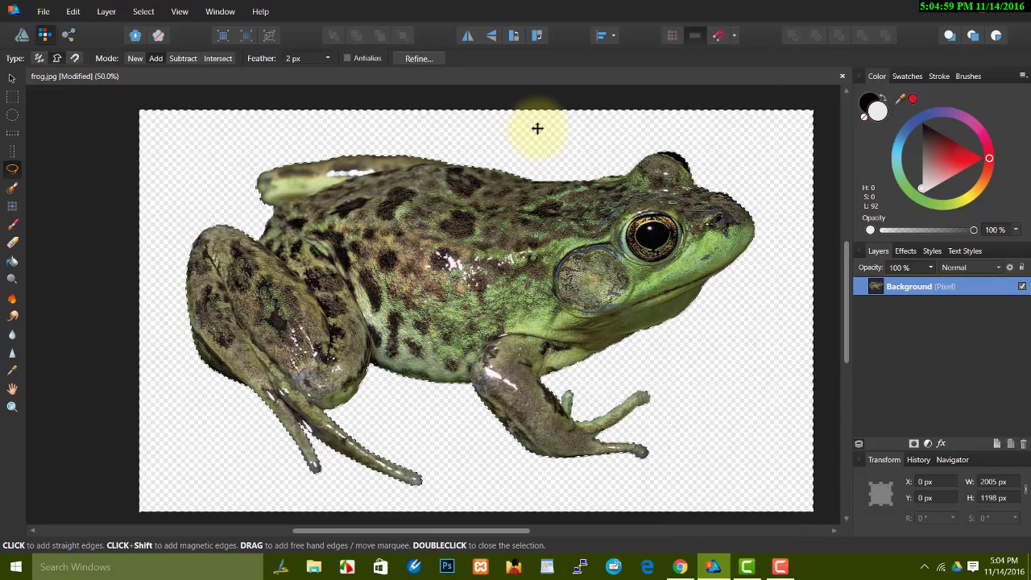
left_click(782, 568)
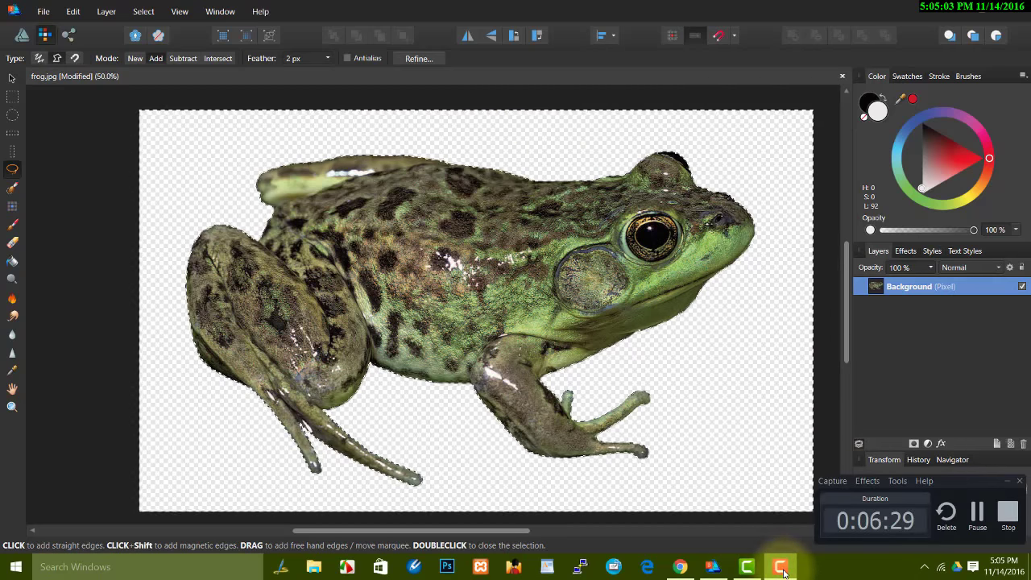
left_click(783, 570)
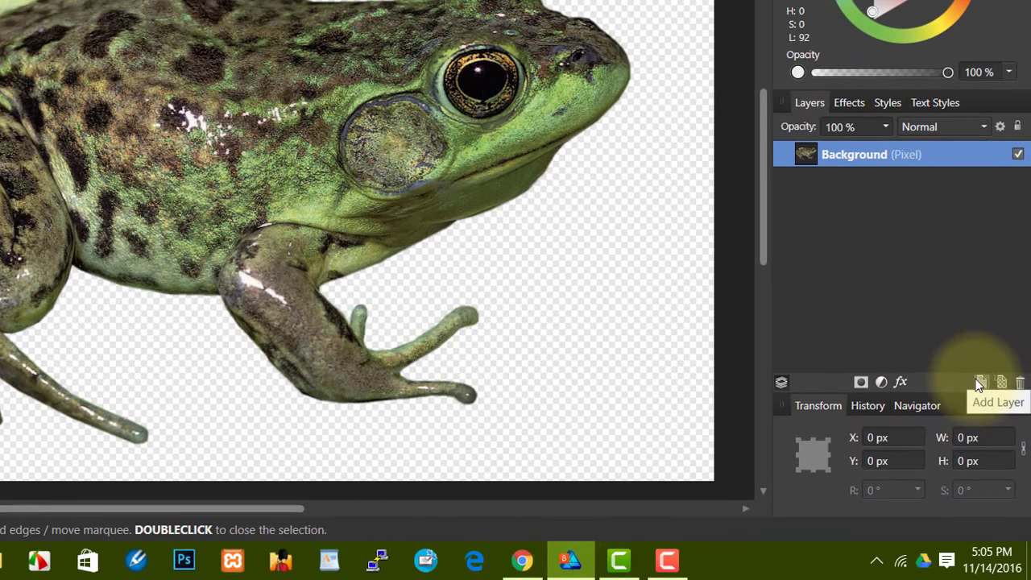
Add a new empty Layer1 and drag it beneath the frog's Background layer.
left_click(980, 383)
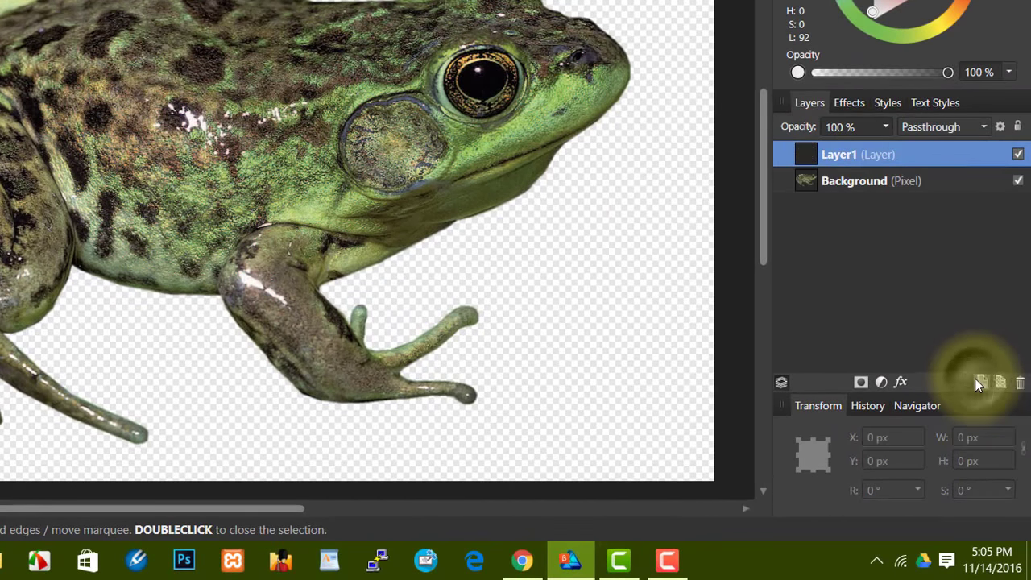
double_click(922, 156)
left_click_drag(924, 155, 923, 235)
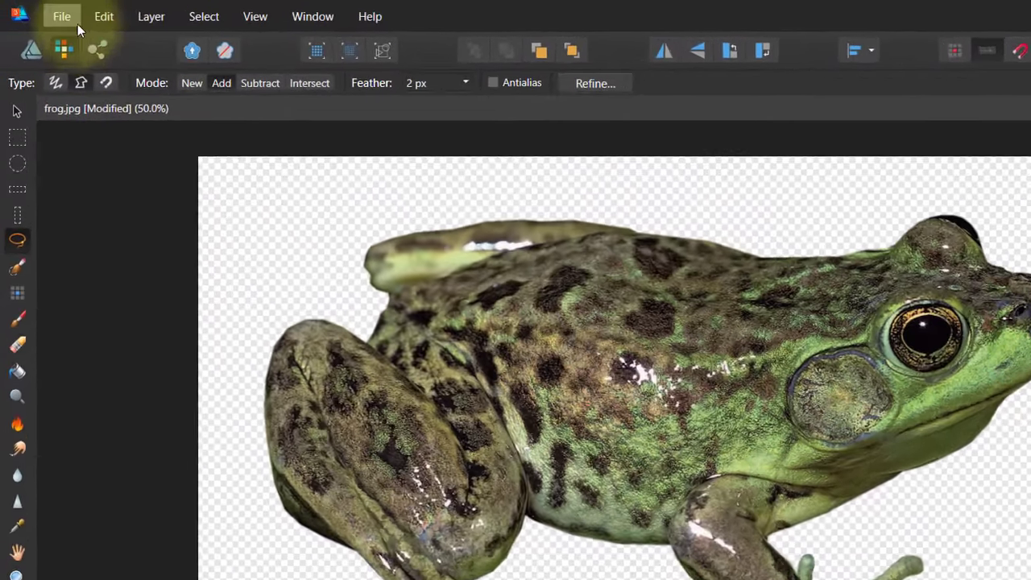
left_click(43, 12)
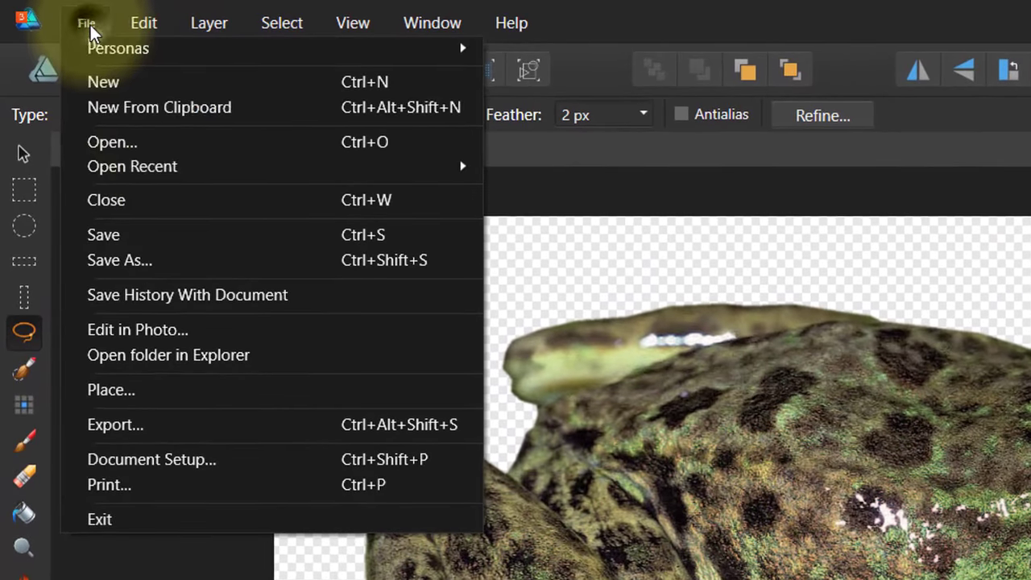
Place tree.jpg from Backup Drive (G:) > Wallpapers > Nature into the frog document.
left_click(224, 398)
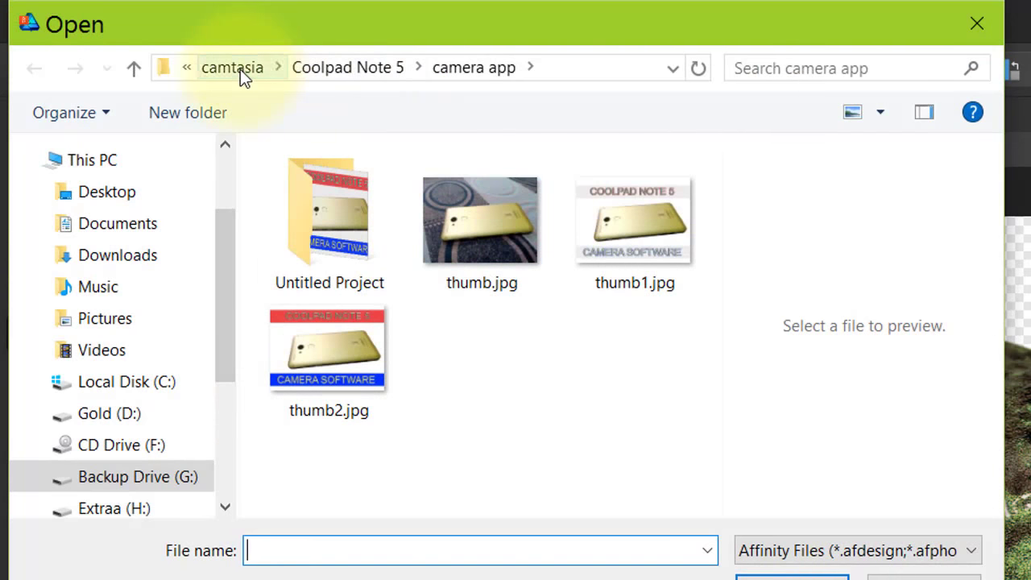
left_click(240, 70)
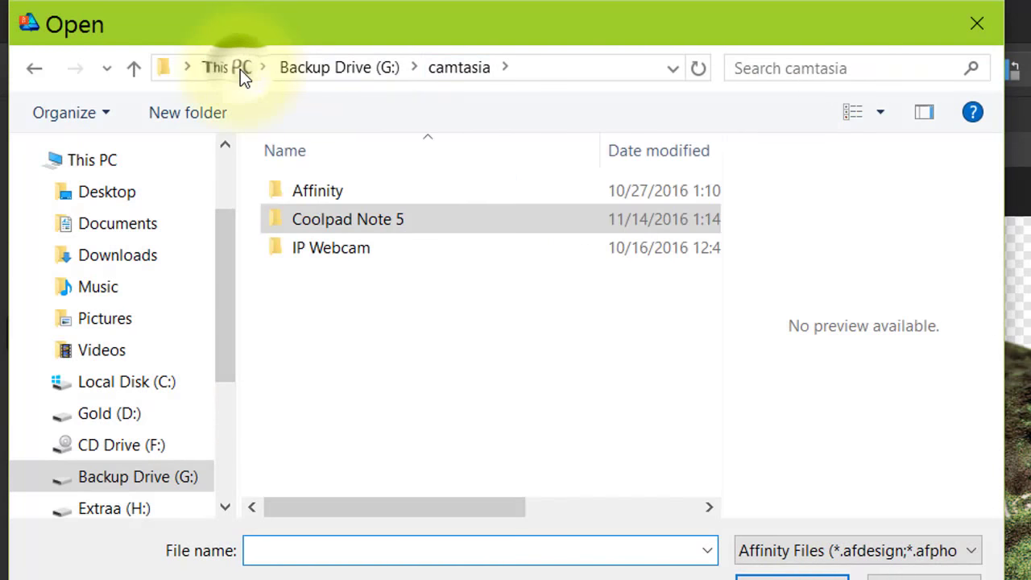
left_click(318, 76)
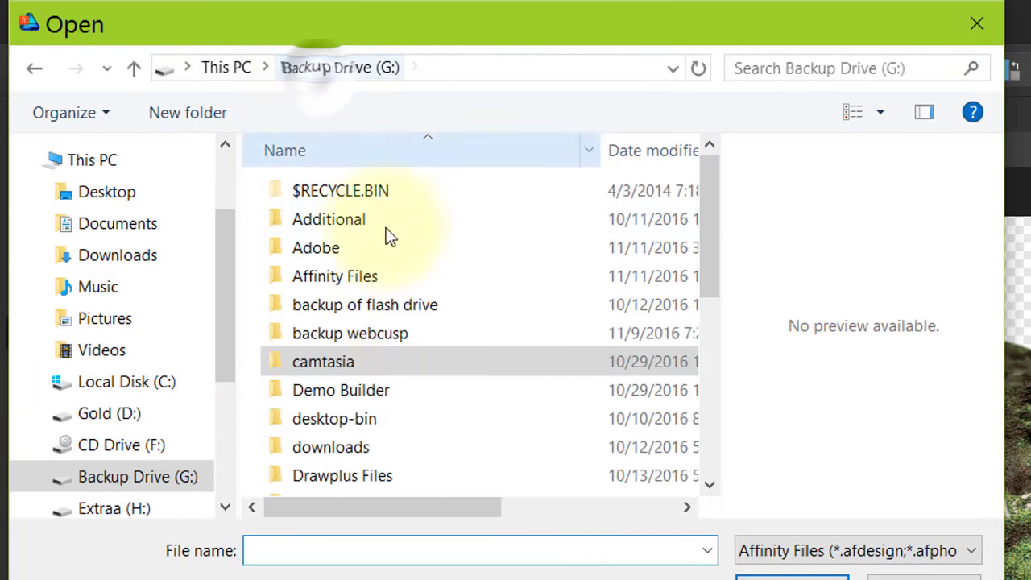
scroll(432, 394, "down", 5)
scroll(419, 426, "down", 1)
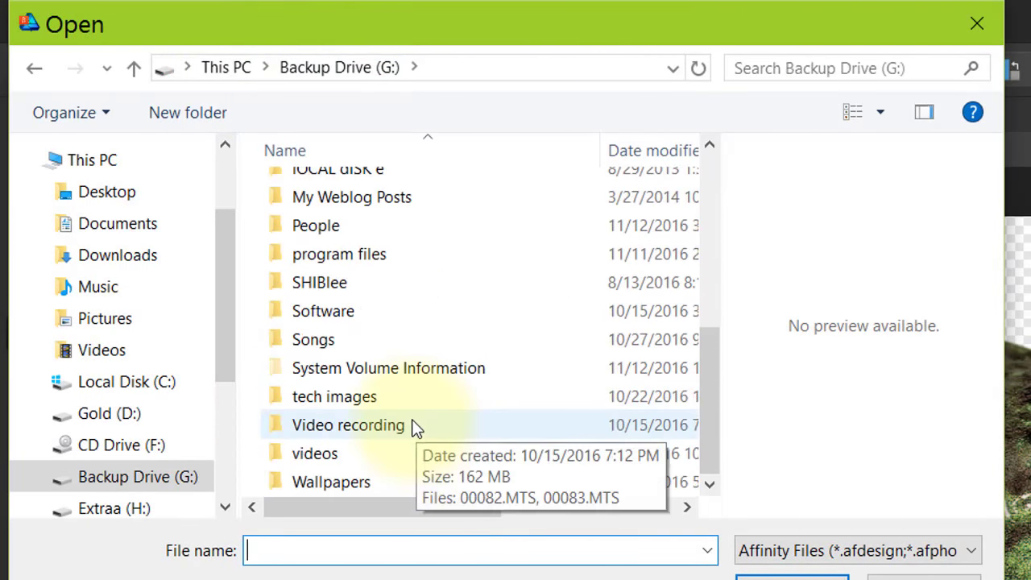
double_click(370, 478)
double_click(358, 234)
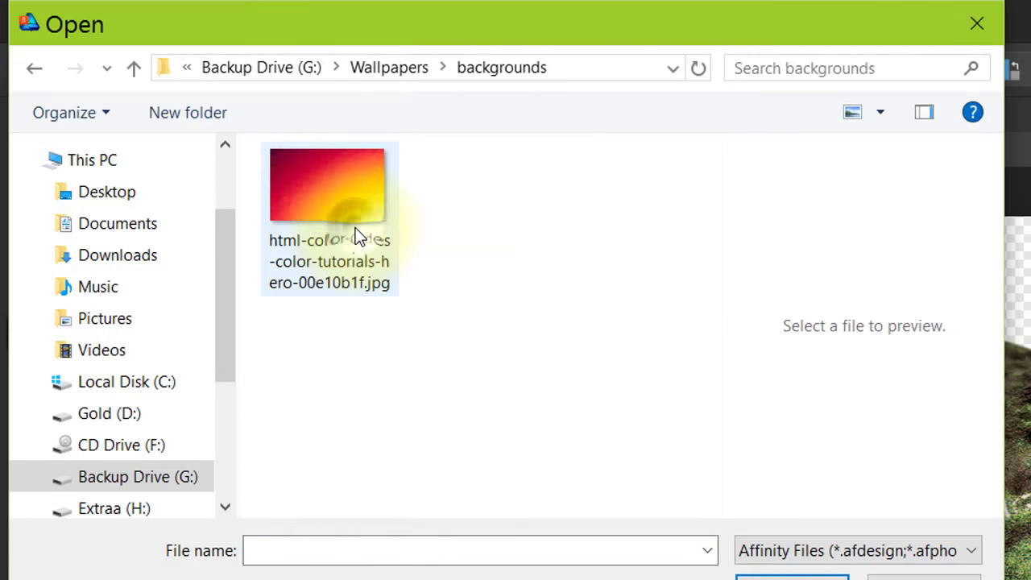
left_click(34, 71)
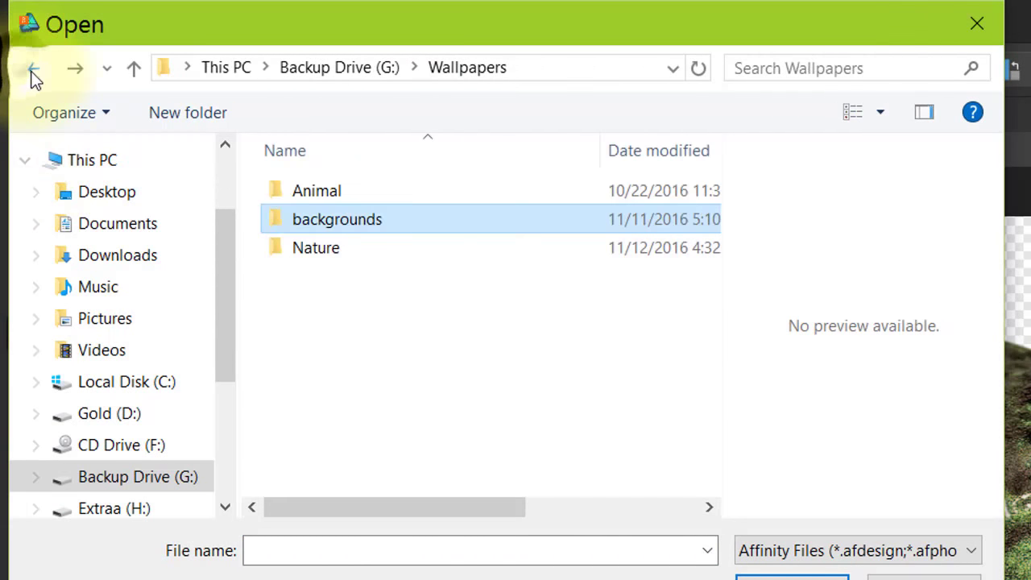
double_click(309, 251)
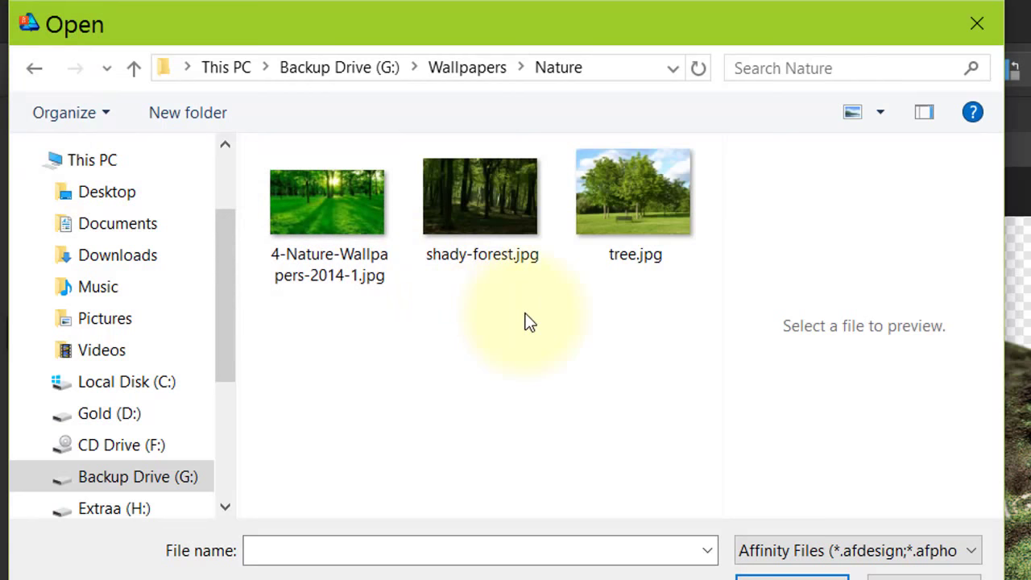
double_click(621, 216)
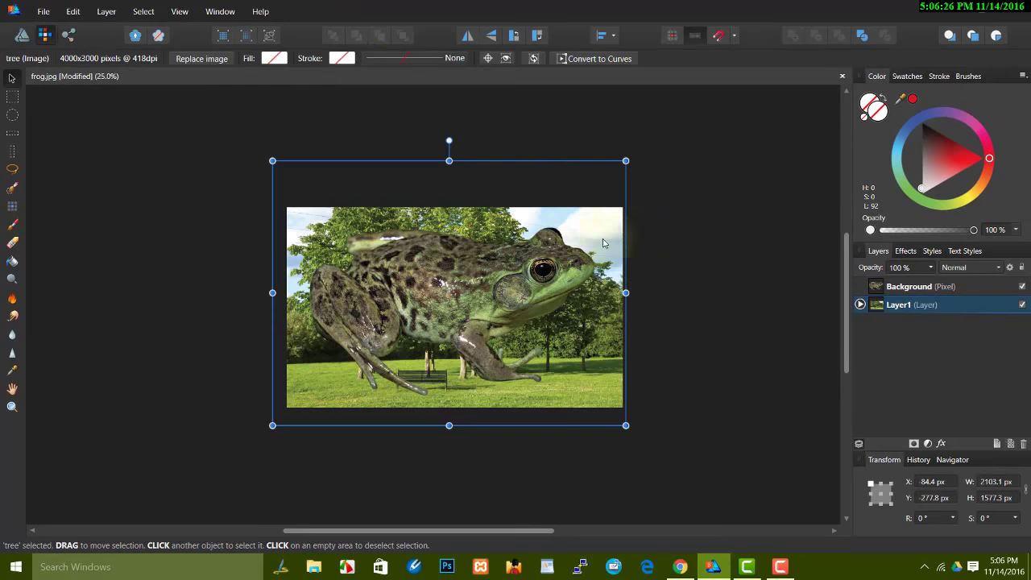
Shrink the frog layer to 687.3 × 405.7 px and move it onto the grass at lower left.
left_click(926, 288)
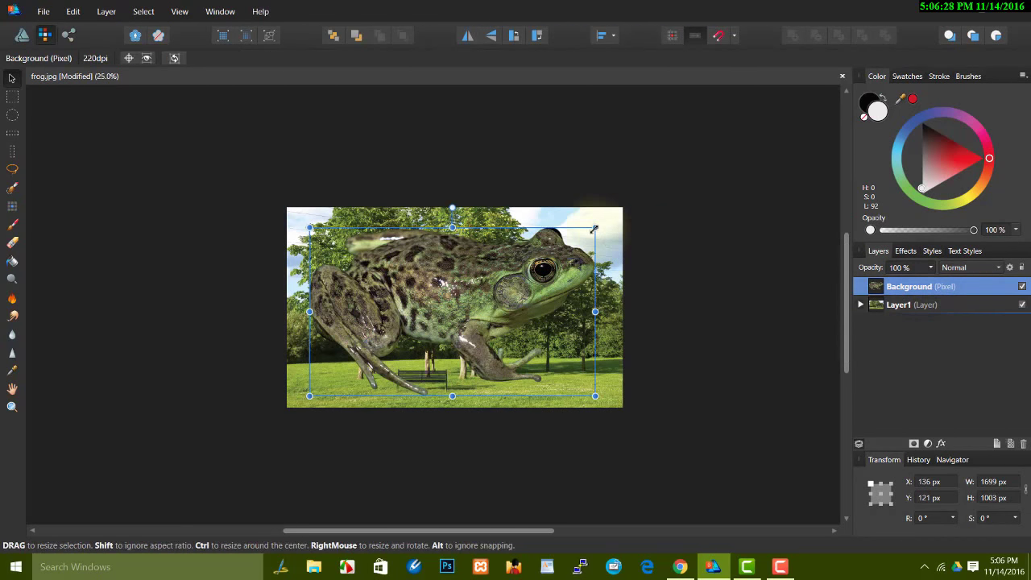
left_click_drag(594, 229, 504, 282)
mouse_move(465, 314)
left_mouse_down()
mouse_move(569, 348)
mouse_move(560, 359)
mouse_move(379, 358)
mouse_move(338, 372)
mouse_move(424, 324)
left_mouse_up()
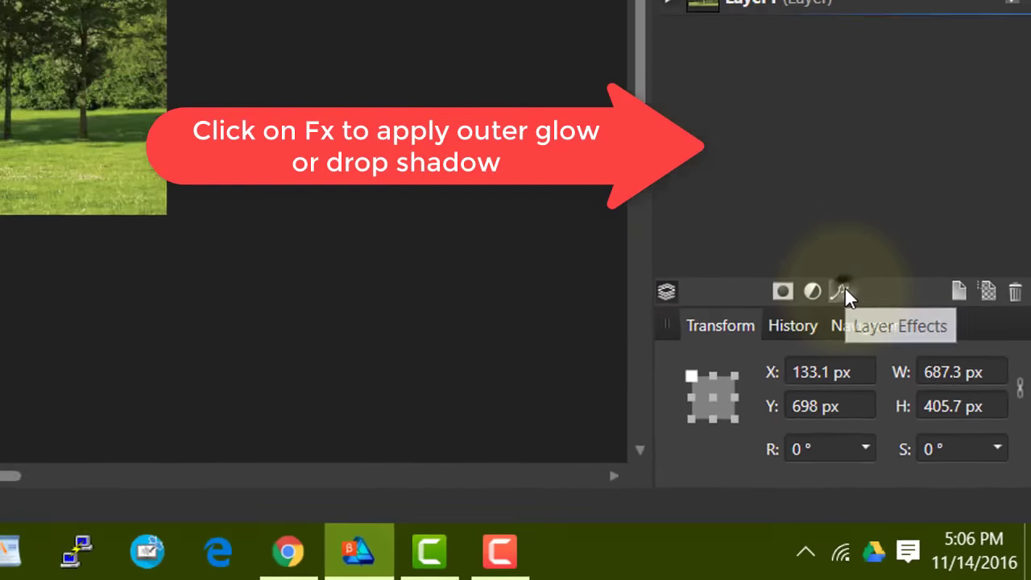
Give the frog a white Screen Outer Glow with 18.3 px radius and 50% intensity.
left_click(746, 137)
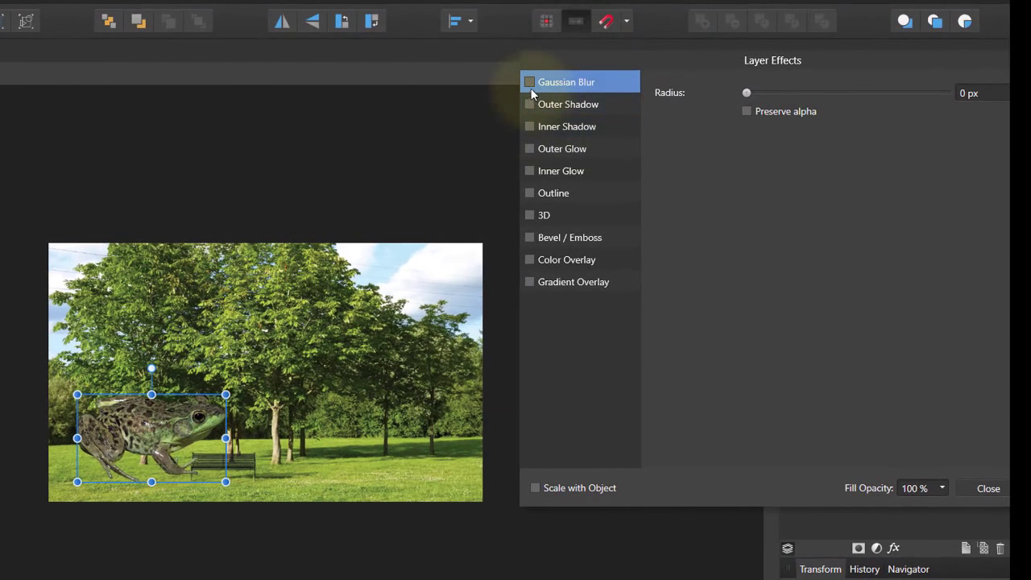
left_click(529, 148)
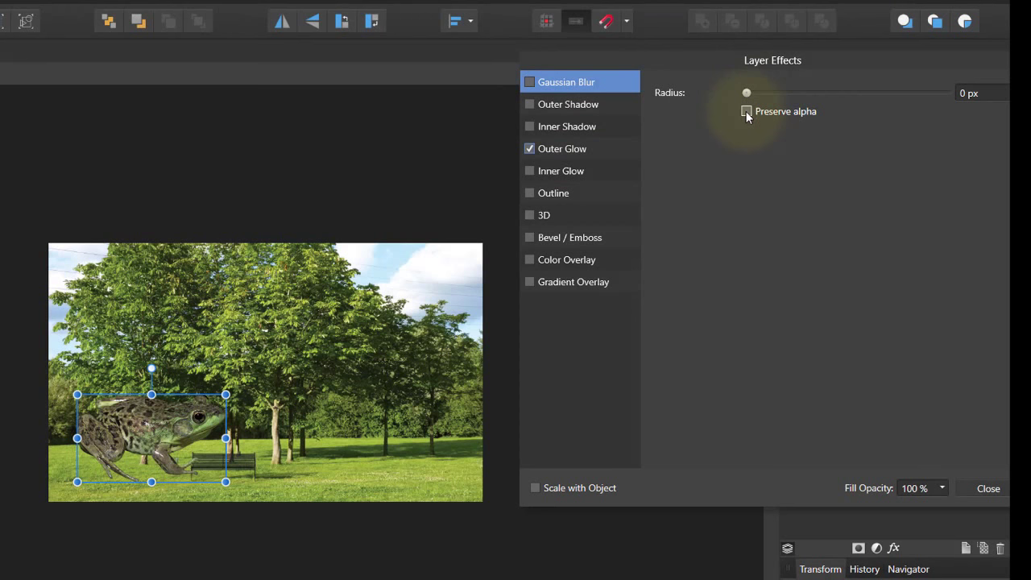
left_click(608, 150)
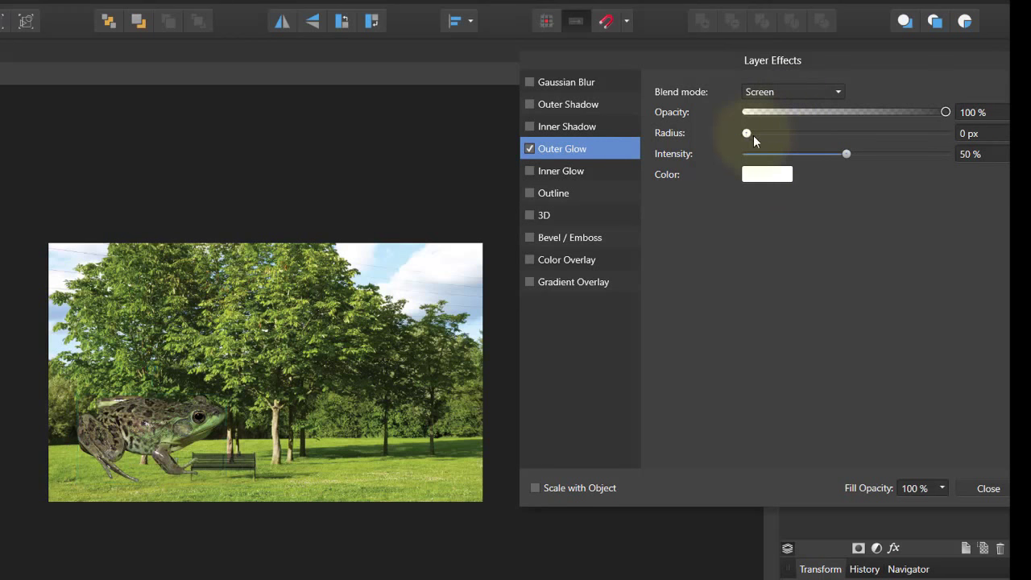
left_click_drag(747, 134, 786, 142)
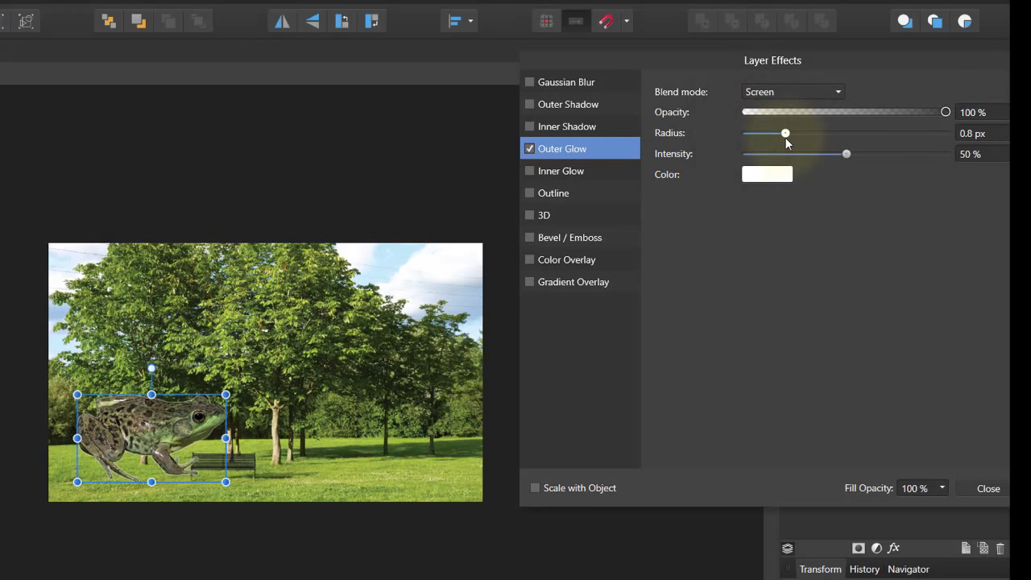
left_click_drag(787, 135, 852, 142)
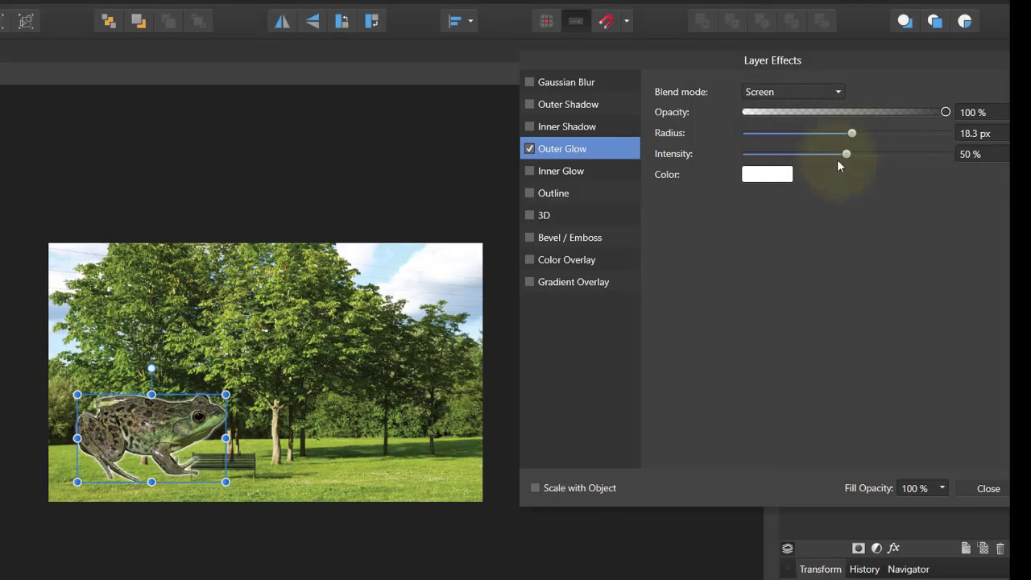
left_click_drag(866, 66, 788, 65)
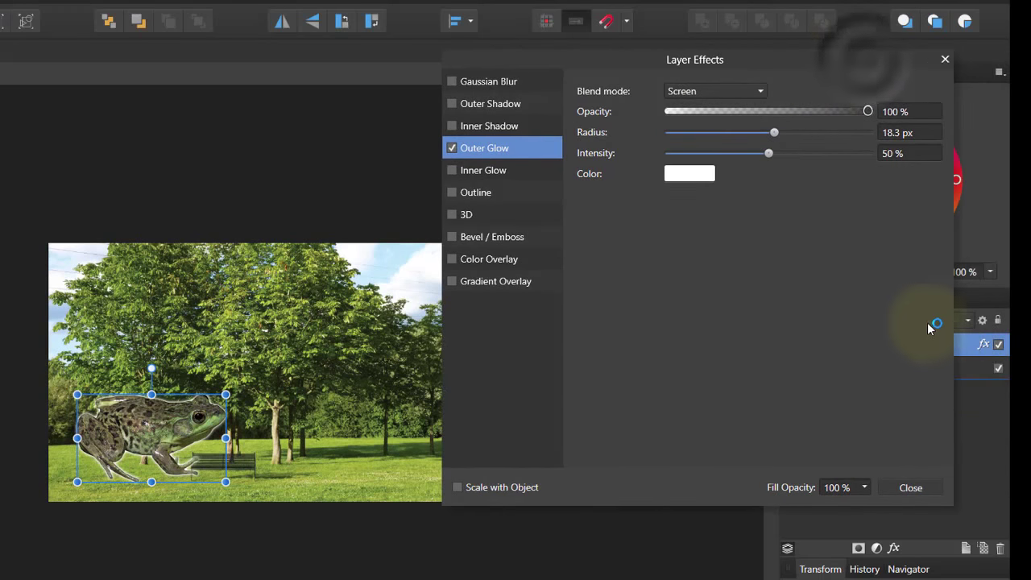
left_click(918, 486)
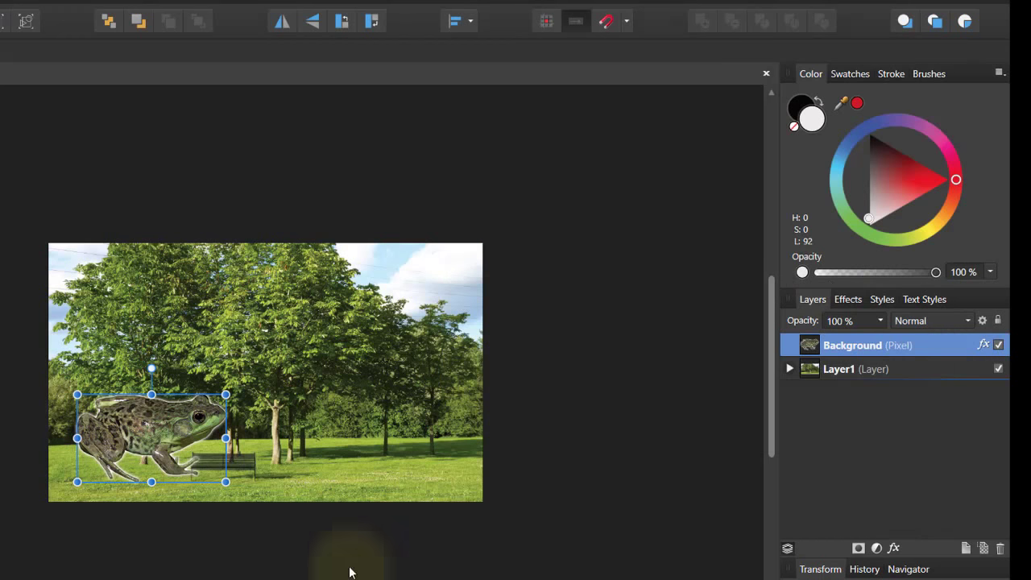
Move the frog onto the grass at the right, tilt it slightly and shrink it to about half size.
mouse_move(177, 439)
left_mouse_down()
mouse_move(393, 422)
mouse_move(394, 437)
left_mouse_up()
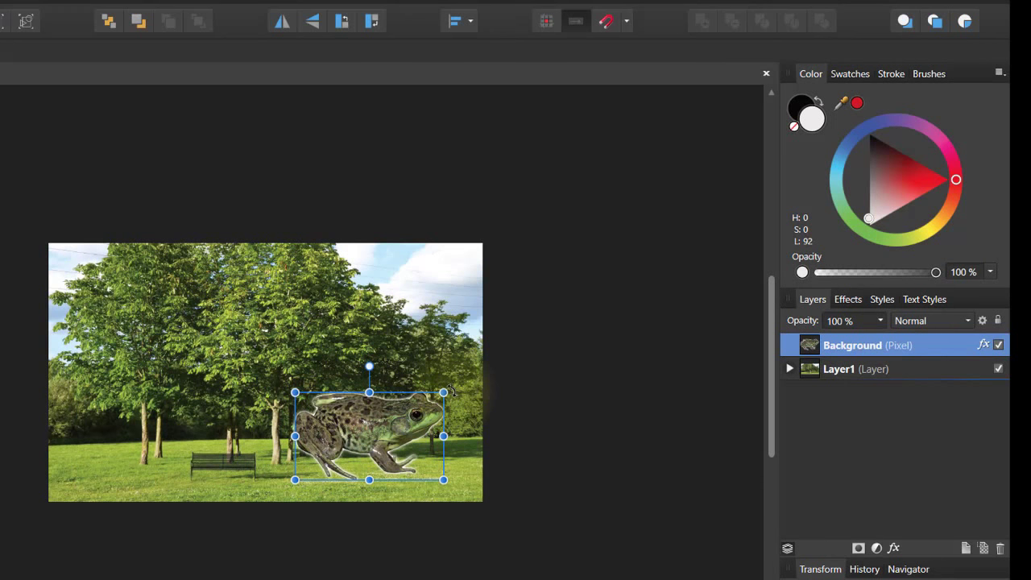
left_click_drag(452, 391, 475, 361)
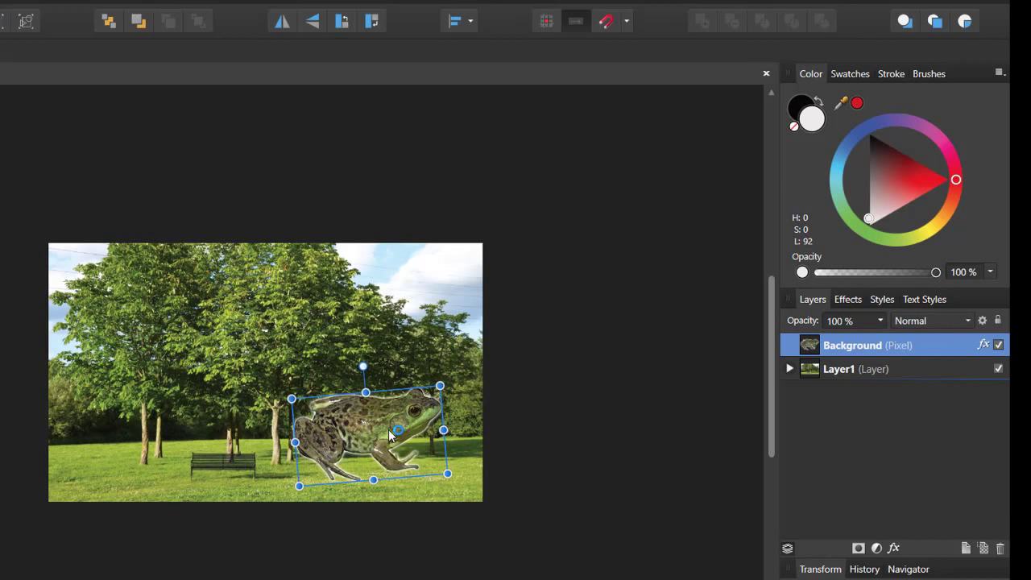
left_click_drag(392, 442, 408, 456)
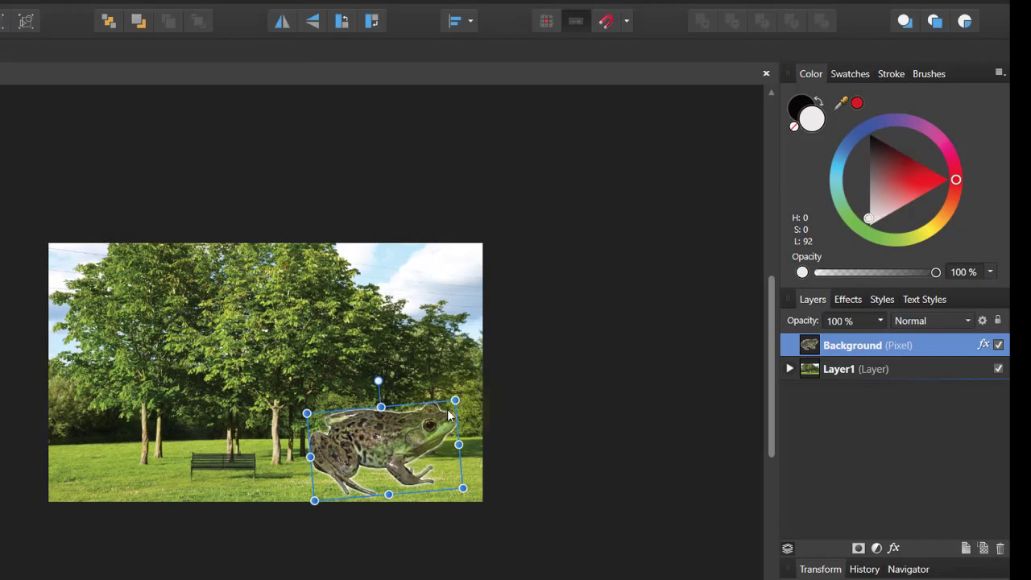
mouse_move(454, 400)
left_mouse_down()
mouse_move(415, 428)
mouse_move(429, 469)
left_mouse_up()
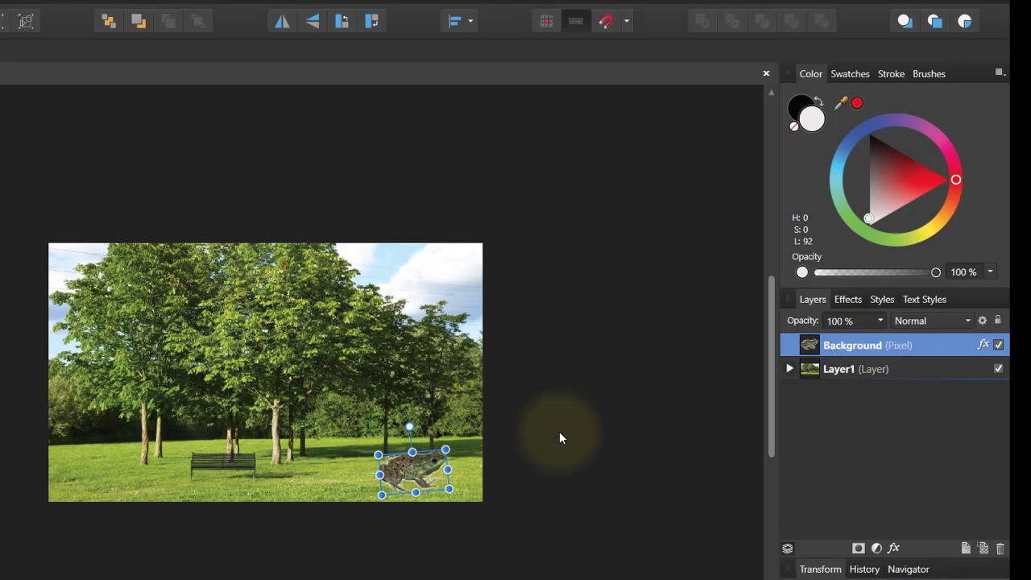
scroll(559, 431, "up", 5)
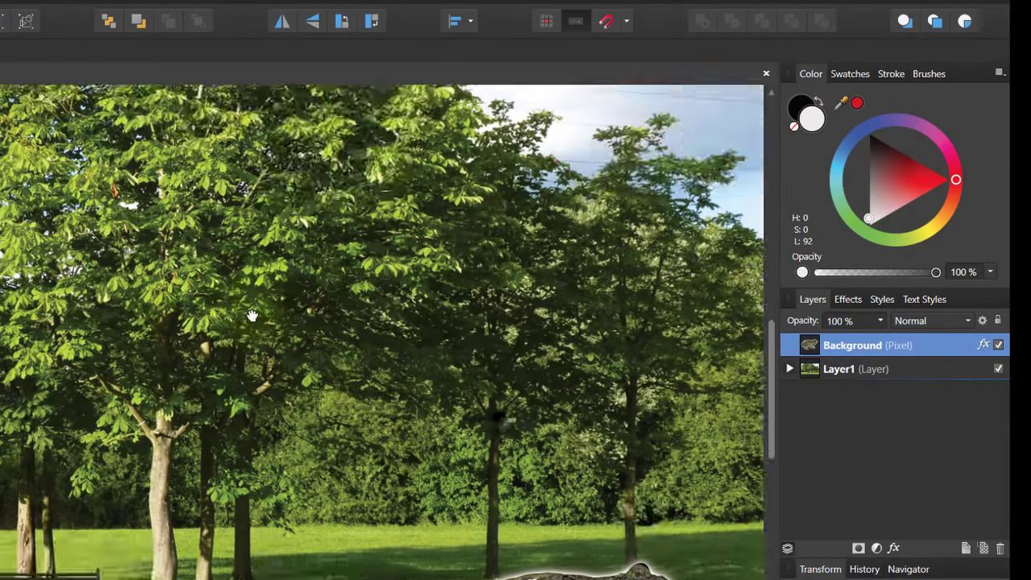
scroll(511, 395, "down", 2)
Preview the placement, then reselect the frog and bring up its Layer Effects.
left_click(688, 454)
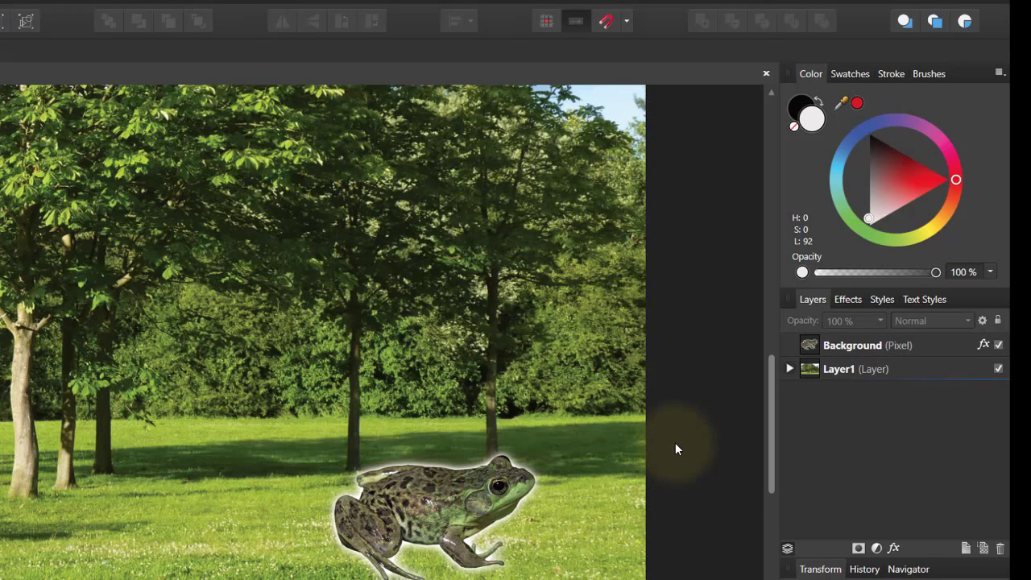
left_click(473, 497)
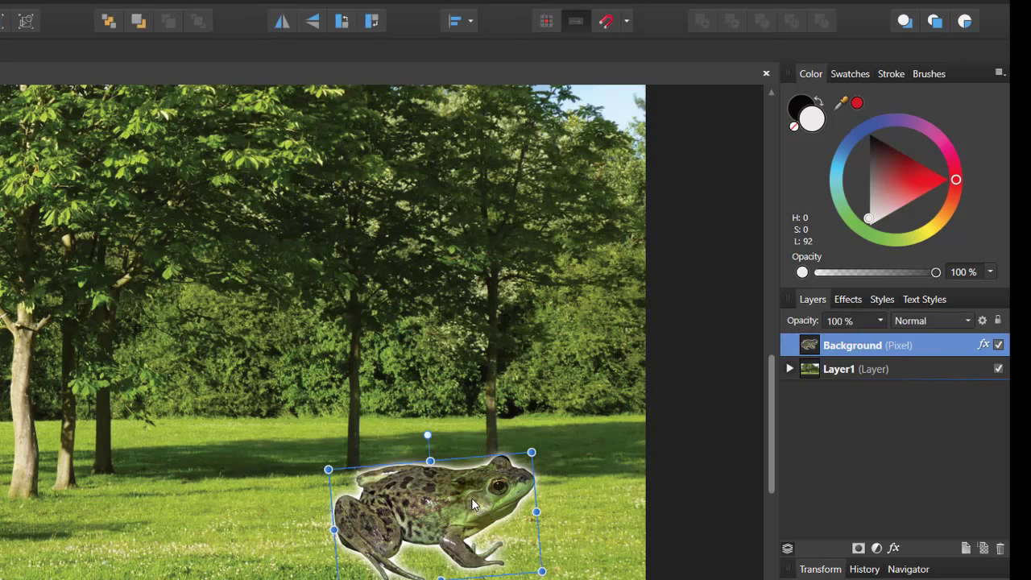
left_click(893, 548)
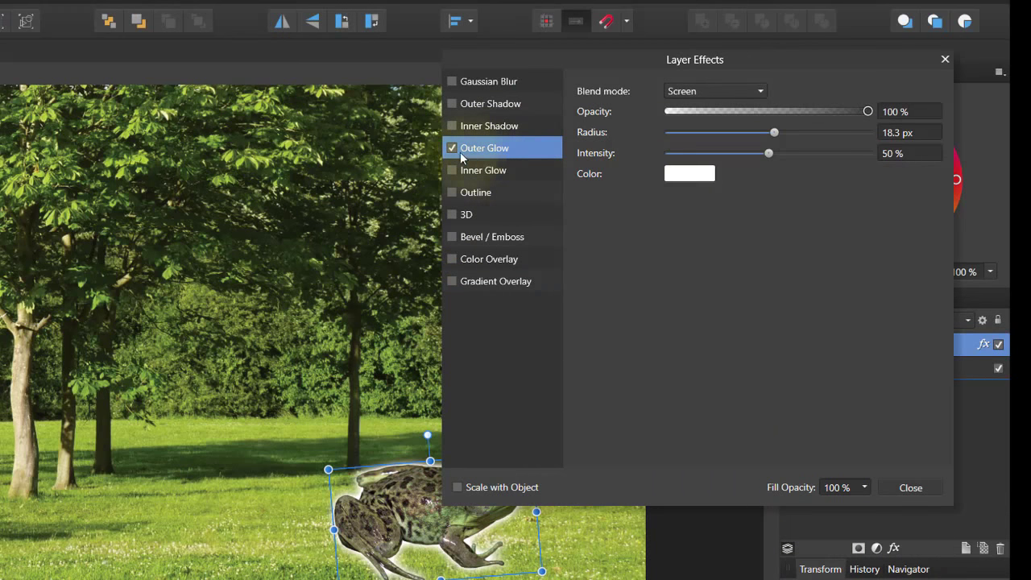
Swap the Outer Glow for an Outer Shadow with 9.1 px radius, 0.5 px offset and 85% opacity.
left_click(452, 148)
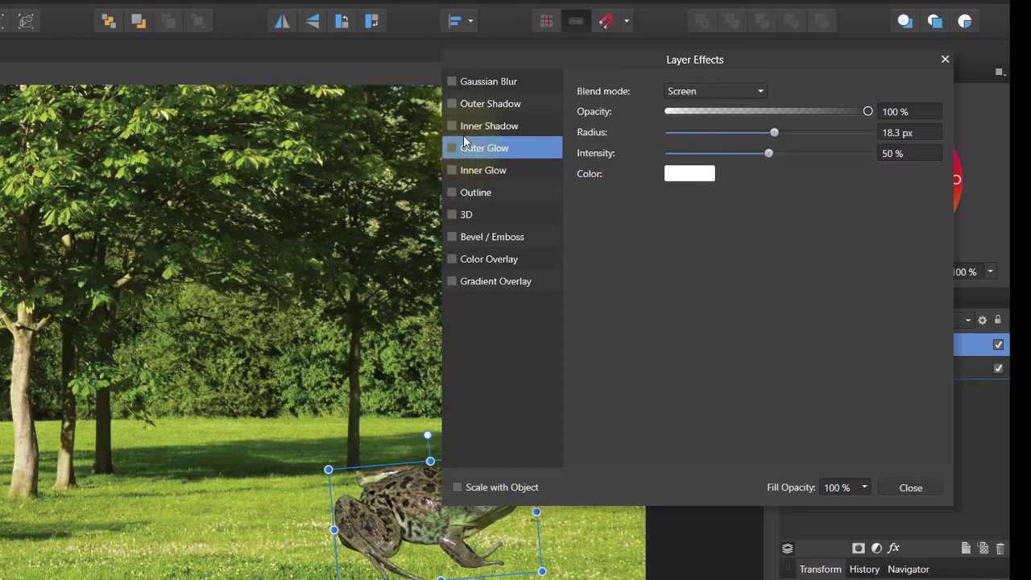
left_click(512, 108)
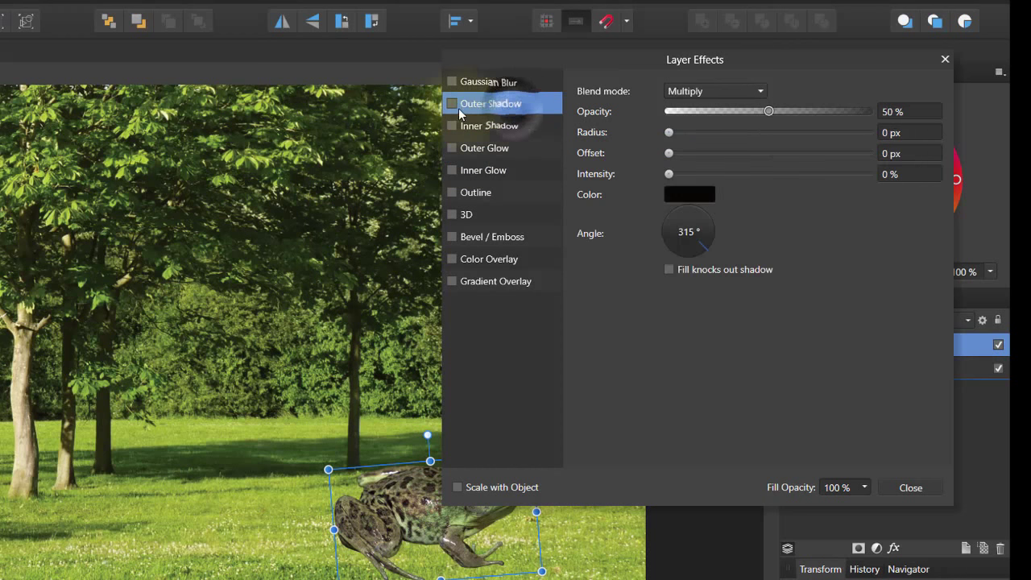
left_click(452, 104)
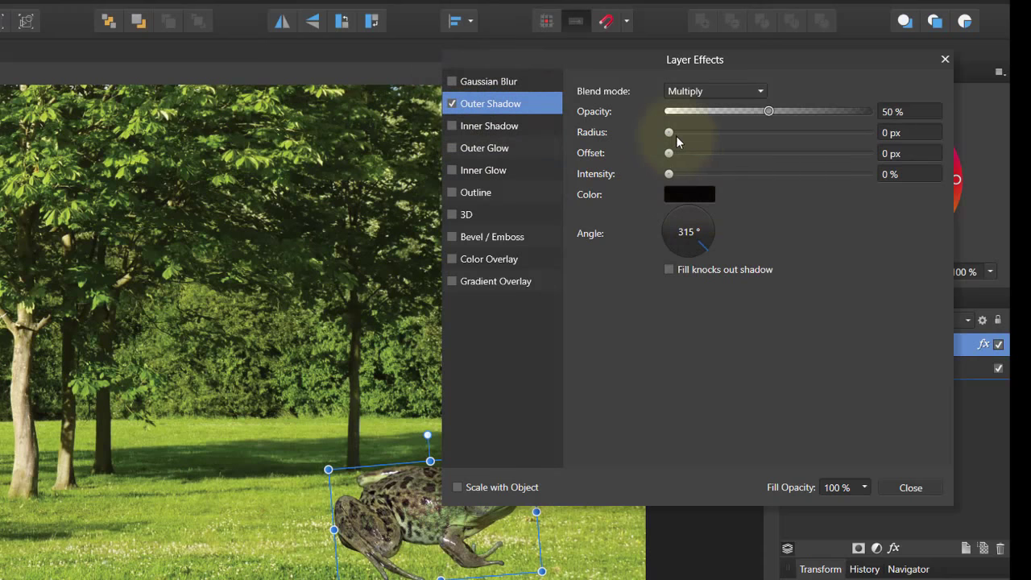
left_click_drag(669, 132, 751, 136)
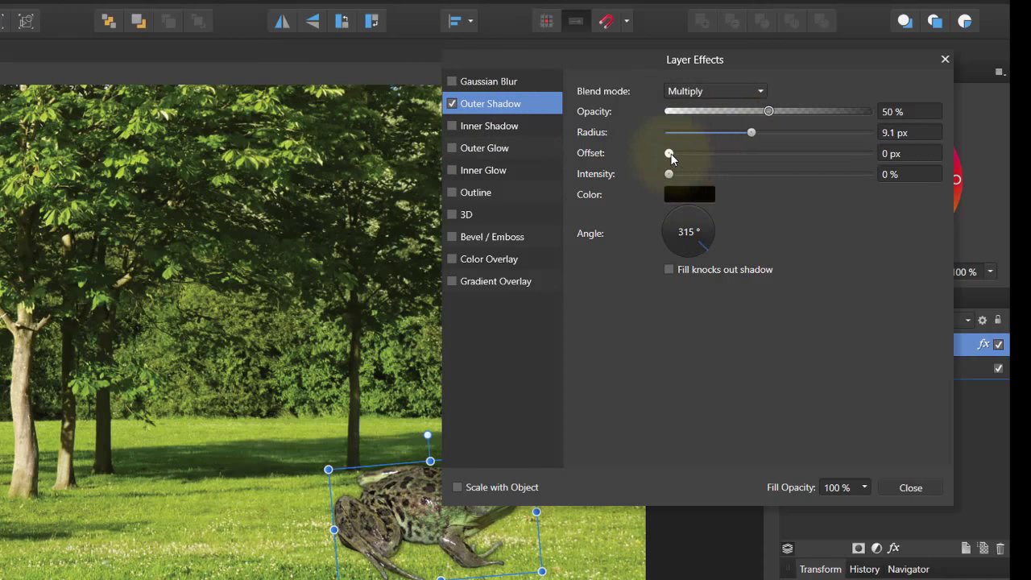
left_click_drag(669, 153, 689, 152)
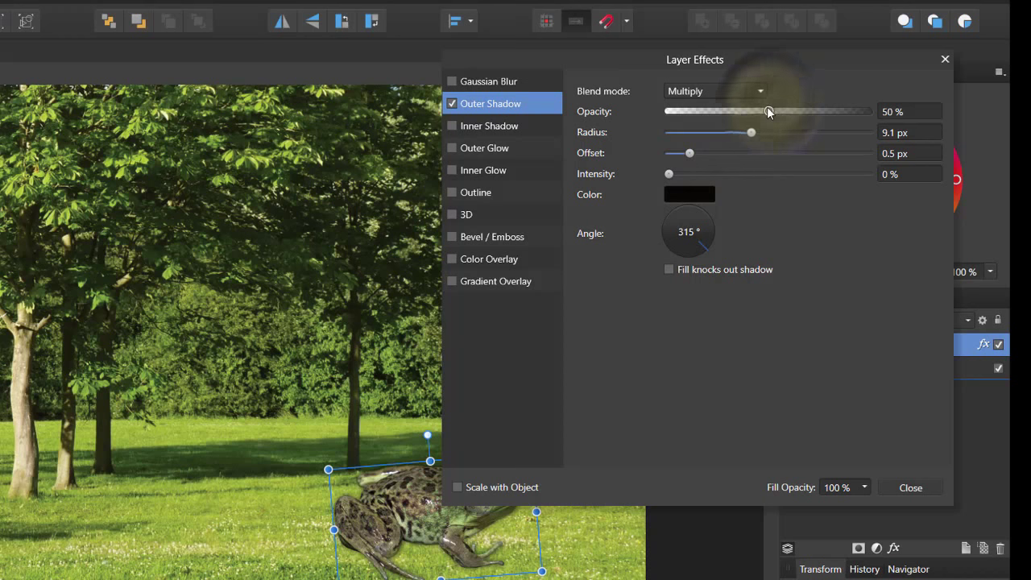
left_click_drag(768, 112, 841, 112)
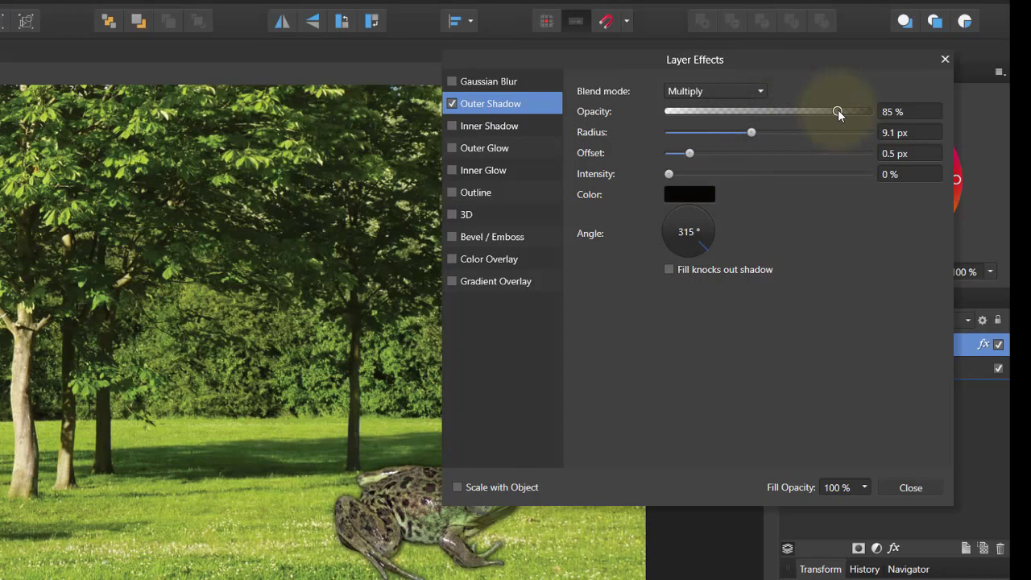
left_click(908, 487)
Shift the frog a little to the right and deselect it to view the shadow.
left_click(720, 476)
left_click_drag(459, 487, 525, 502)
left_click(685, 475)
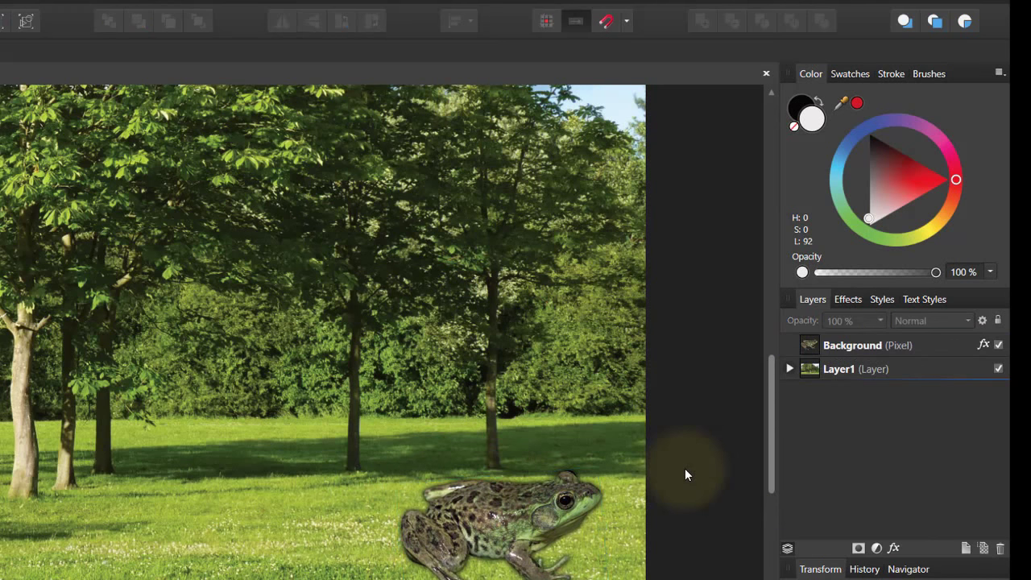
Tilt the frog slightly and shrink it, shifting it down-right on the lawn.
left_click(499, 516)
left_click_drag(602, 469, 572, 480)
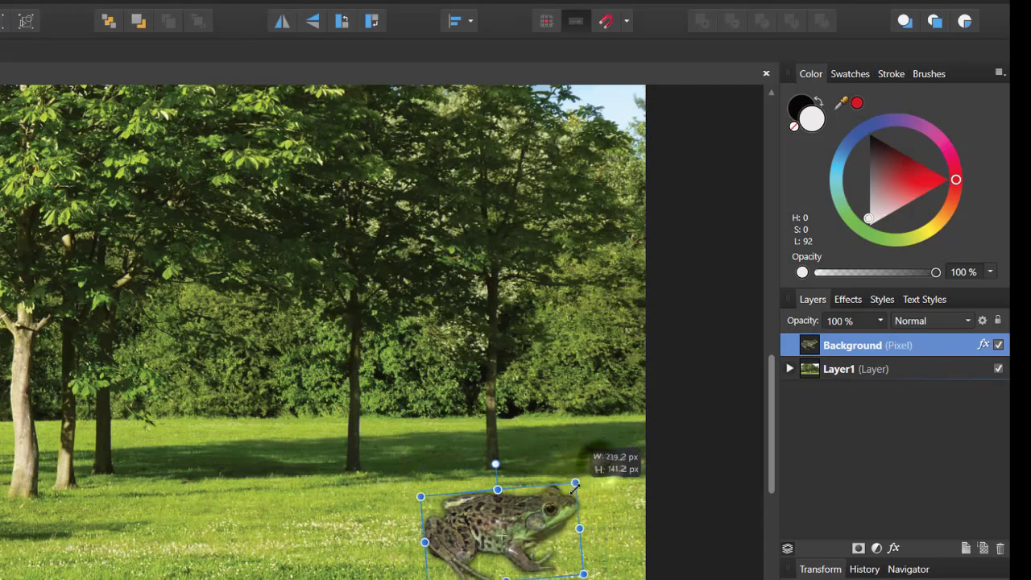
left_click_drag(533, 522, 555, 537)
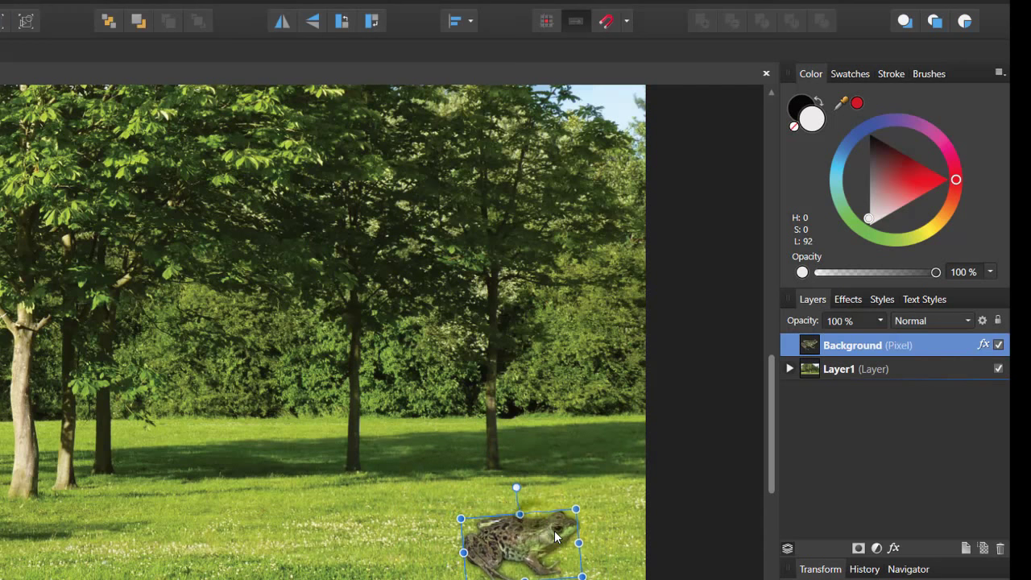
left_click(675, 518)
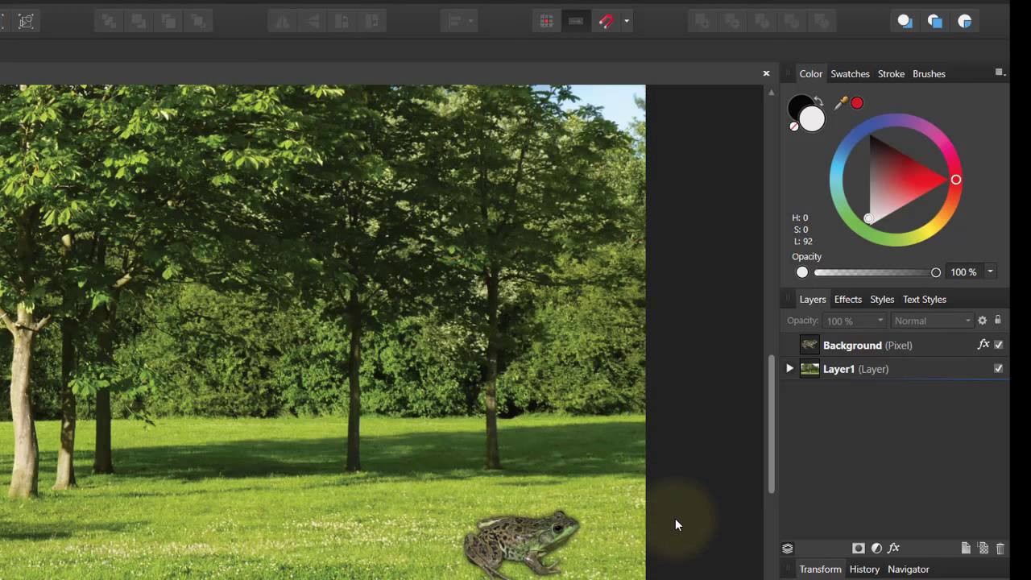
Rotate the frog to about 5° and resize it to roughly 284 × 168 px.
left_click(519, 539)
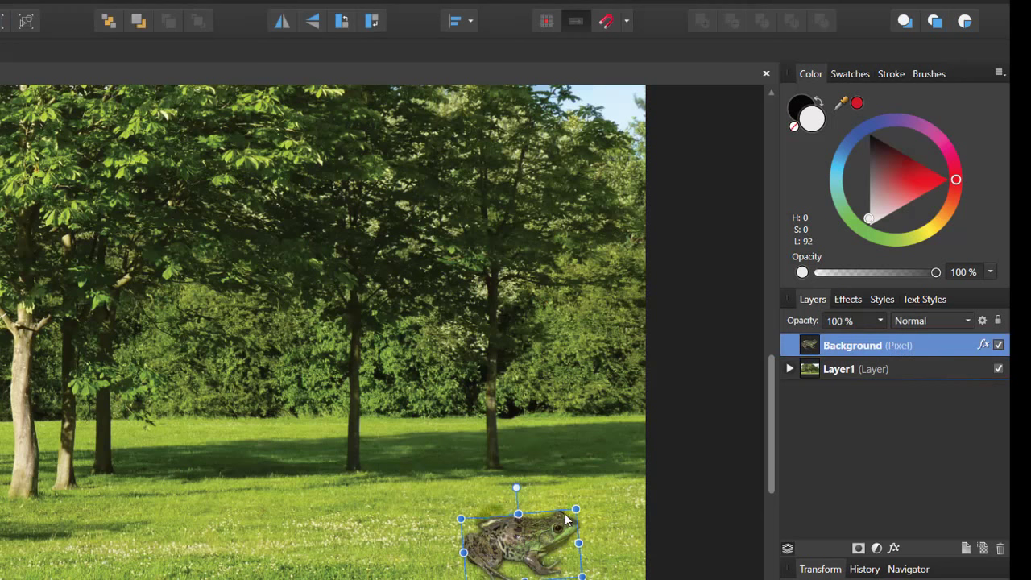
left_click_drag(468, 509, 479, 499)
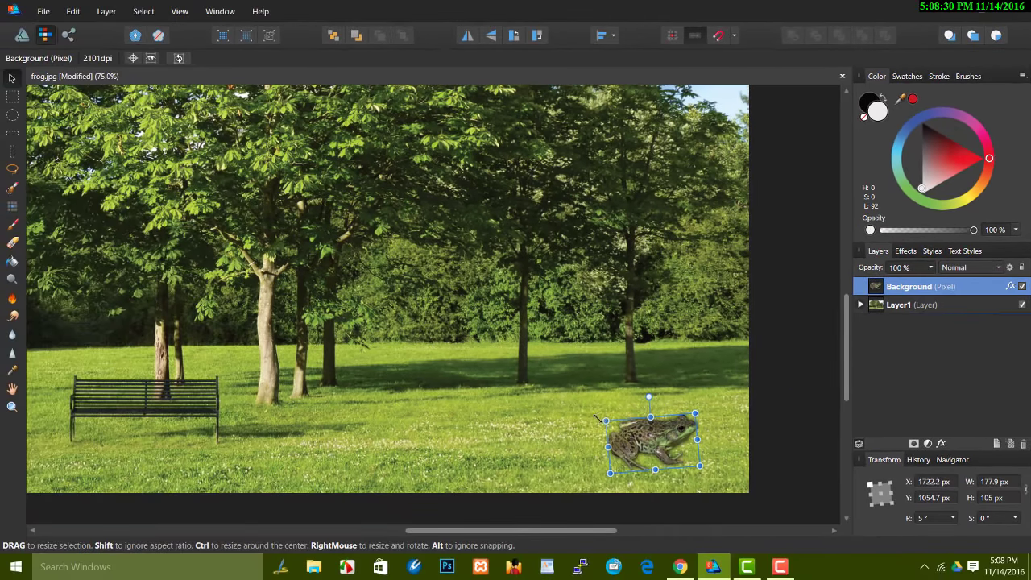
left_click_drag(603, 417, 424, 295)
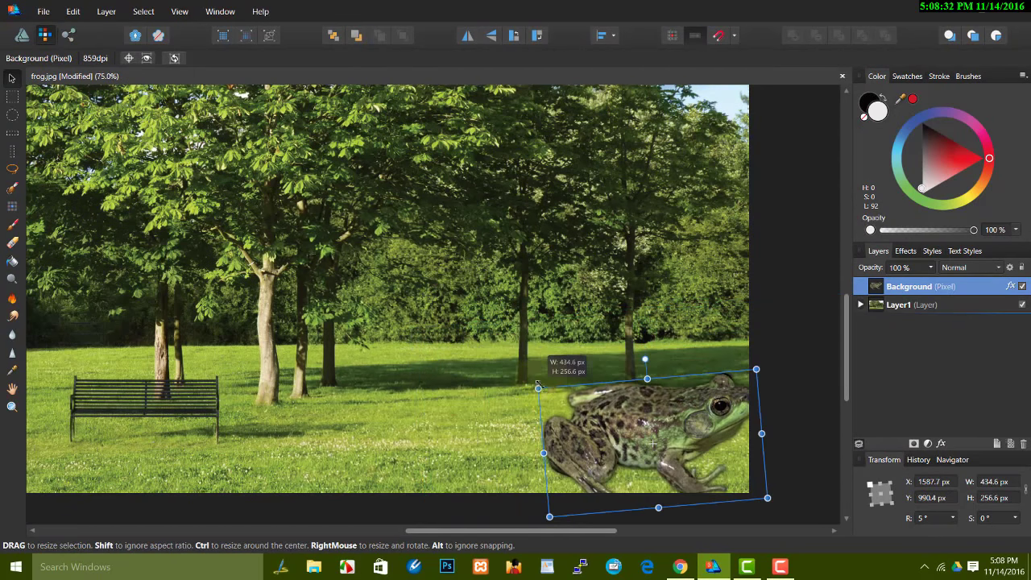
mouse_move(425, 297)
left_mouse_down()
mouse_move(599, 414)
mouse_move(572, 402)
left_mouse_up()
left_click_drag(612, 433, 602, 422)
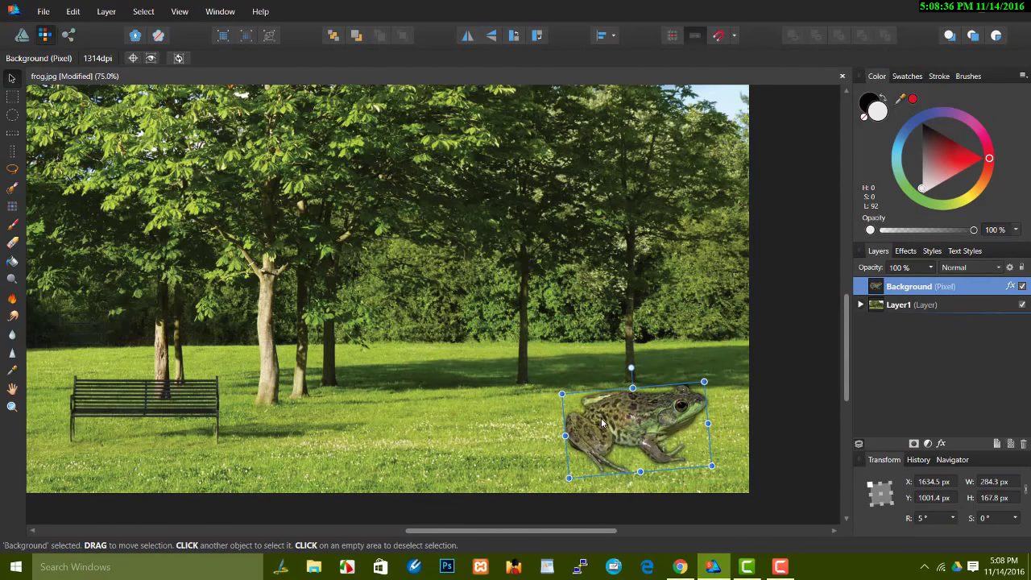
left_click(792, 412)
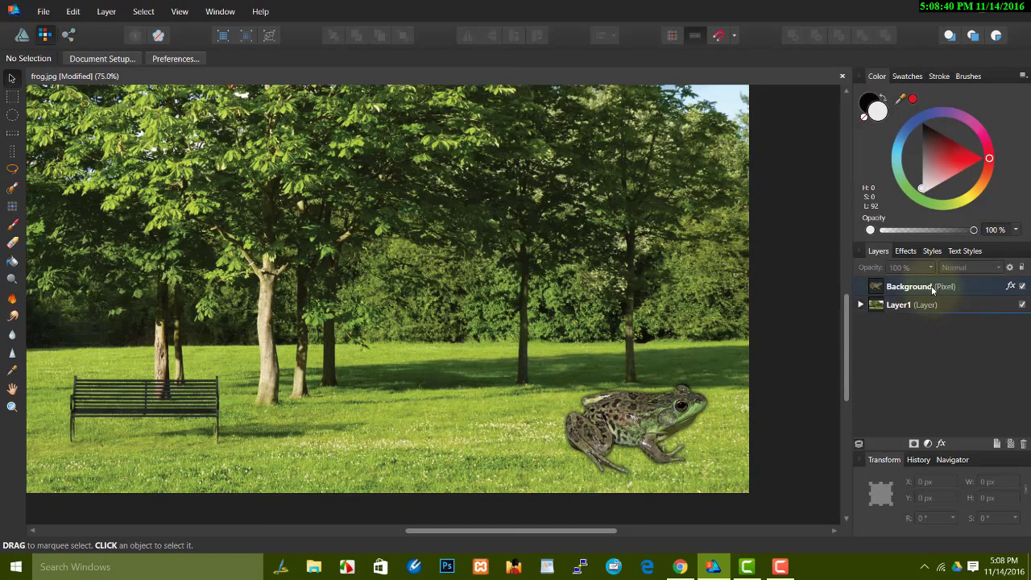
Hide the park Layer1, then move the frog upper-left and enlarge it about threefold on transparency.
left_click(1023, 306)
left_click_drag(636, 418, 326, 216)
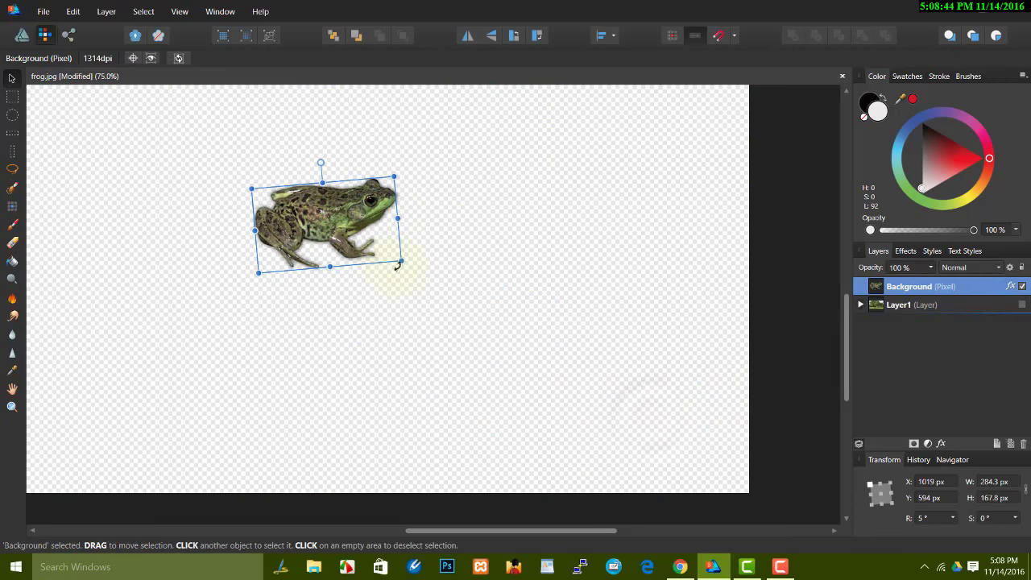
left_click_drag(397, 265, 499, 322)
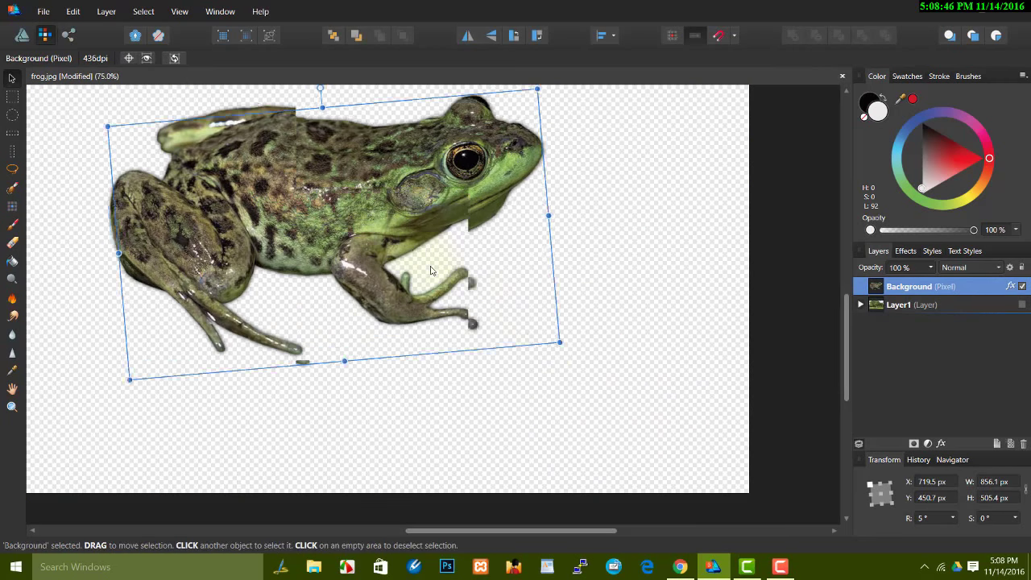
left_click(634, 256)
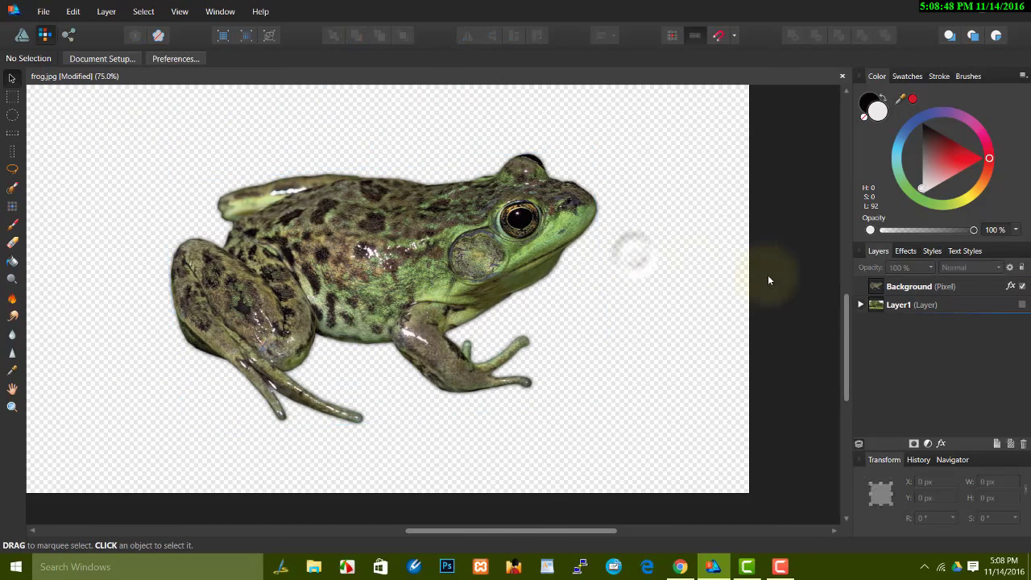